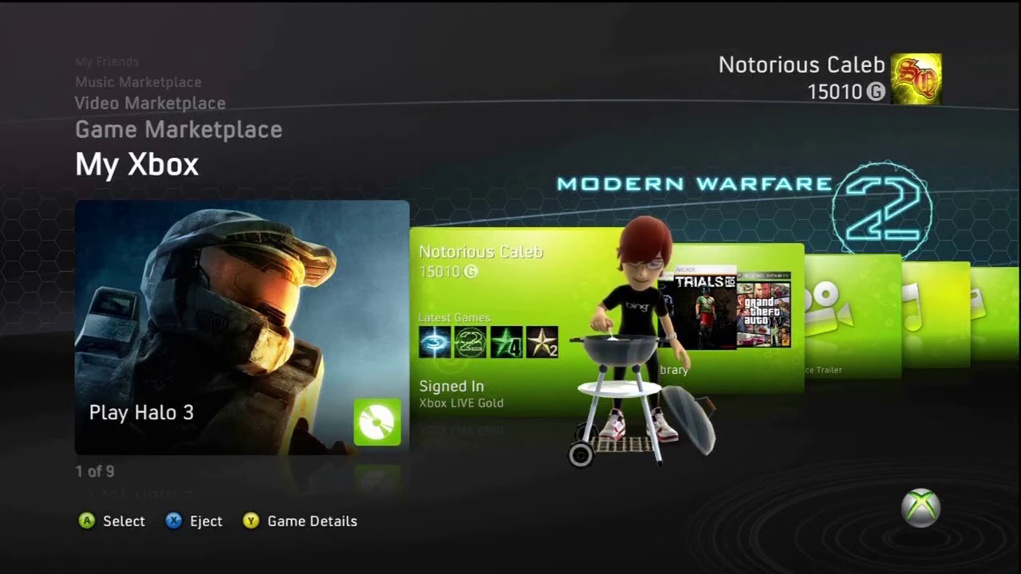
Go to System Settings > Console Settings > Display > HDTV Settings and keep 720p output
{"action": "key", "text": "Right"}
{"action": "key", "text": "Right"}
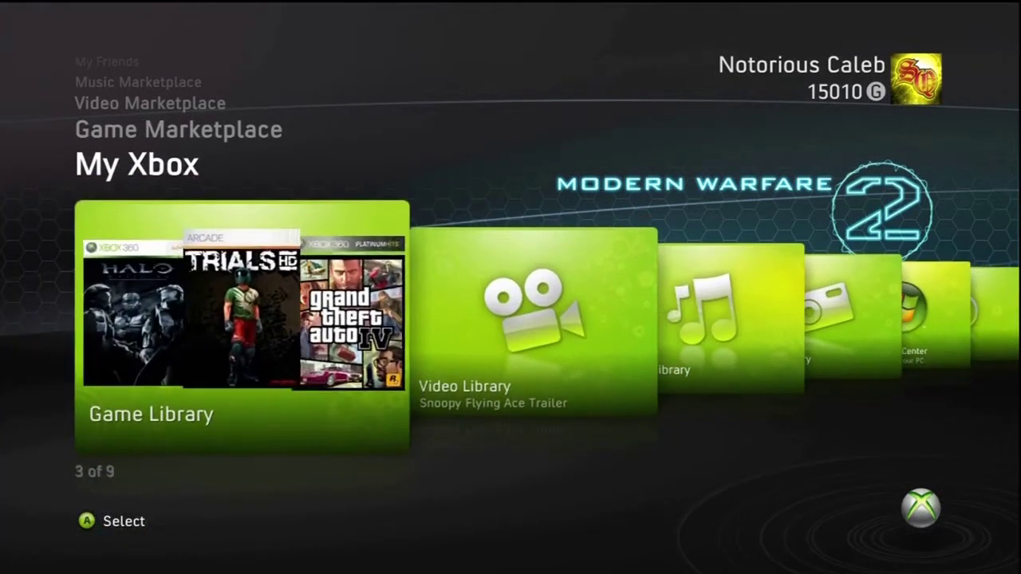
{"action": "key", "text": "Right"}
{"action": "key", "text": "Right"}
{"action": "key", "text": "Right"}
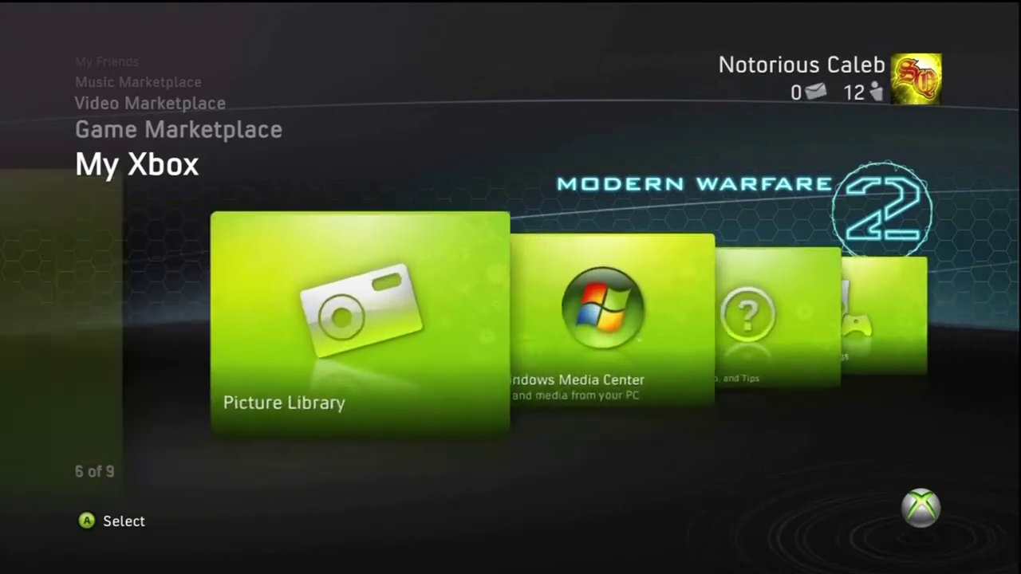
{"action": "key", "text": "Right"}
{"action": "key", "text": "Right"}
{"action": "key", "text": "Right"}
{"action": "key", "text": "Return"}
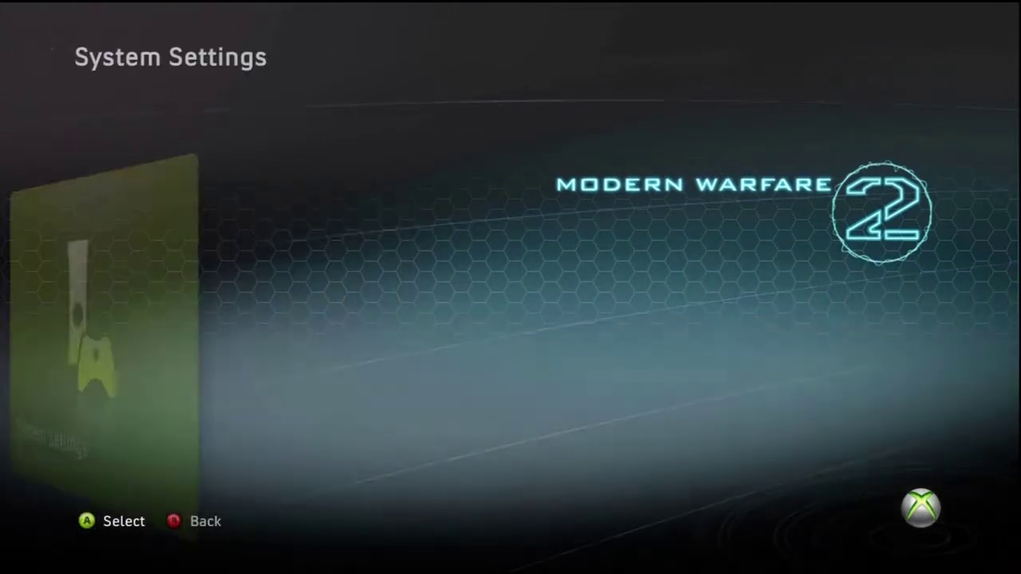
{"action": "key", "text": "Return"}
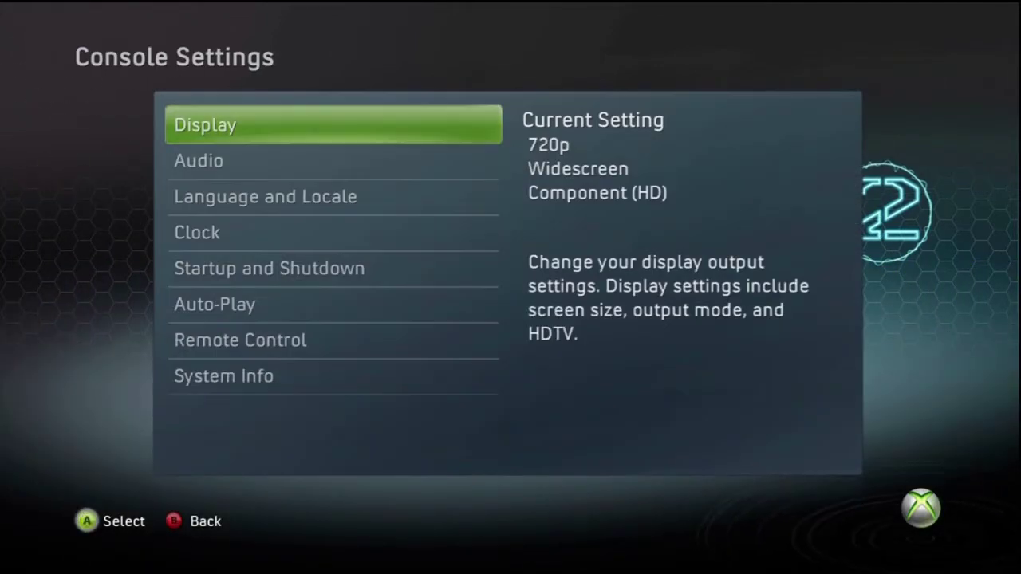
{"action": "key", "text": "Return"}
{"action": "key", "text": "Return"}
{"action": "key", "text": "Down"}
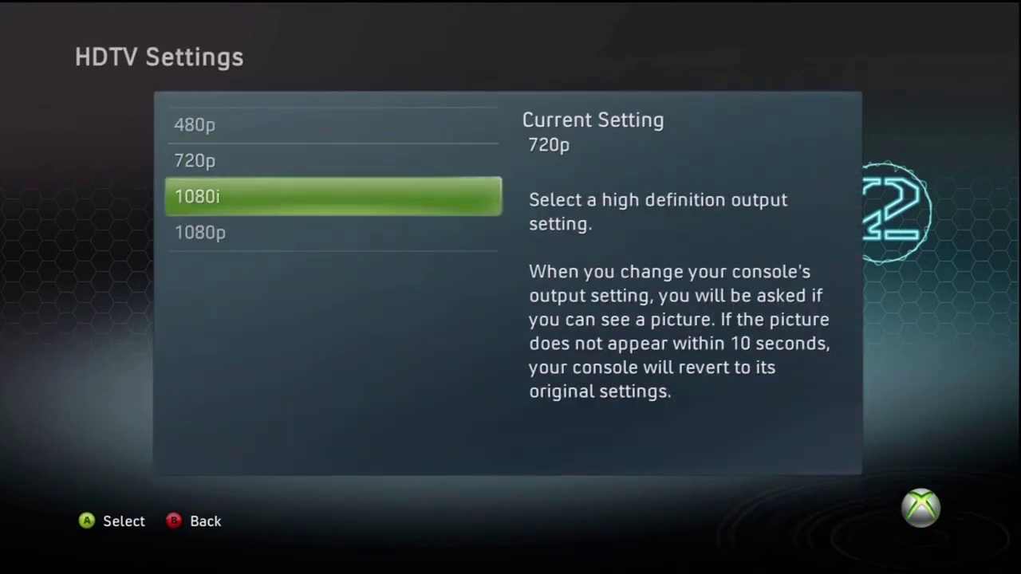
{"action": "key", "text": "Up"}
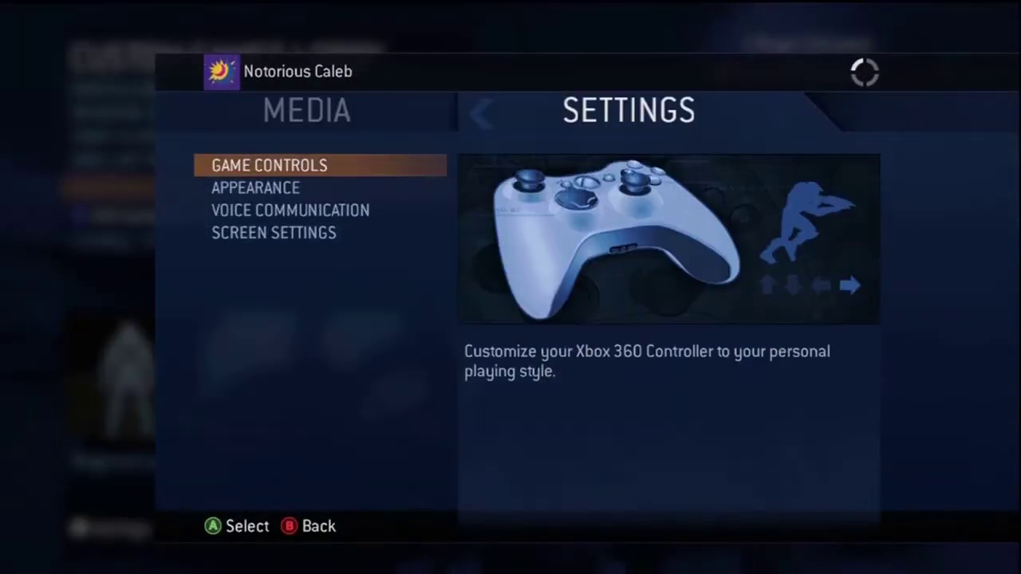
Under Halo 3 Screen Settings, change Screen Brightness from Normal to Lower
{"action": "key", "text": "Down"}
{"action": "key", "text": "Down"}
{"action": "key", "text": "Down"}
{"action": "key", "text": "Return"}
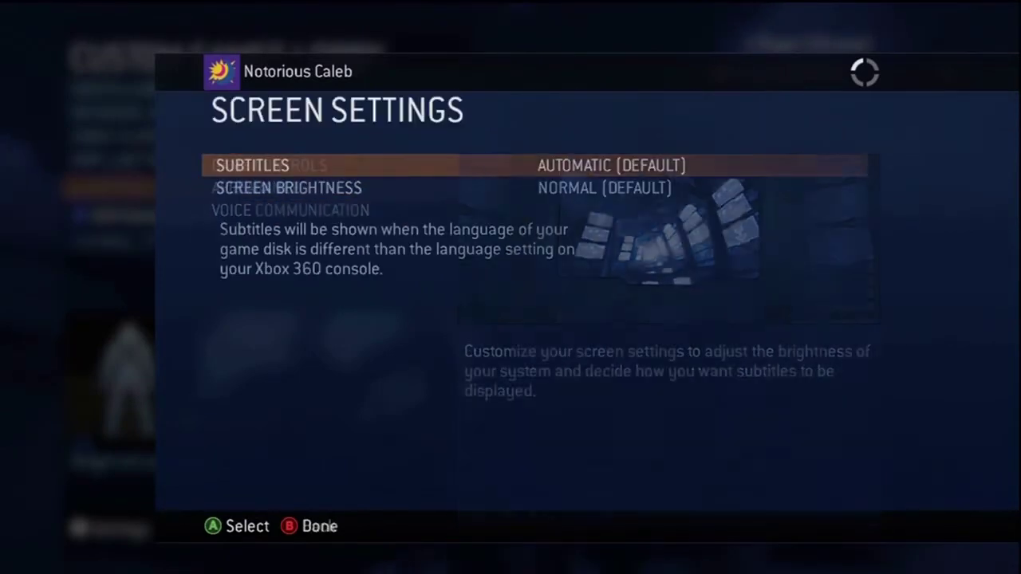
{"action": "key", "text": "Down"}
{"action": "key", "text": "Return"}
{"action": "key", "text": "Right"}
{"action": "key", "text": "Left"}
{"action": "key", "text": "Left"}
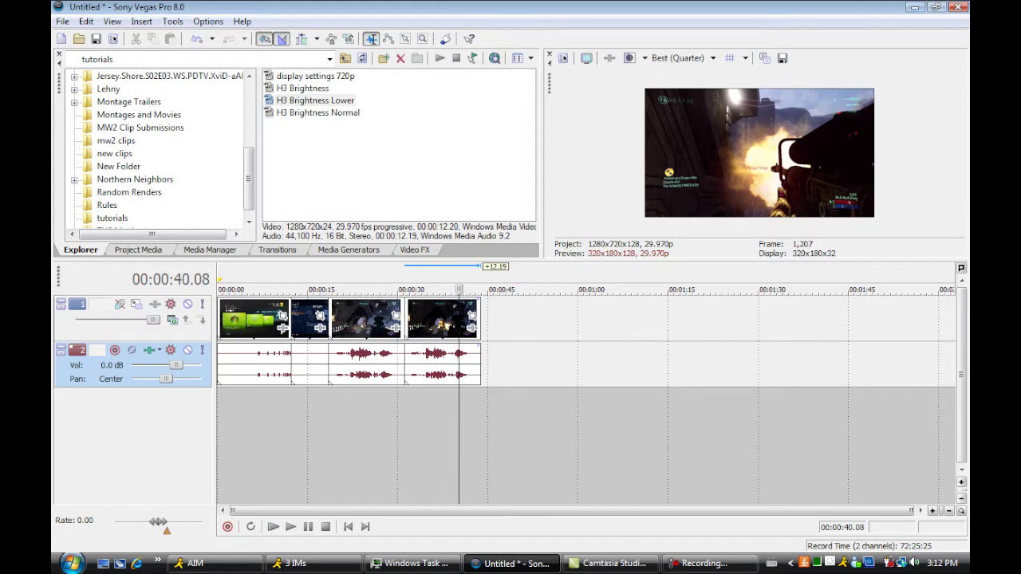
Minimize Vegas and launch TotalMedia Extreme's video recording section
{"action": "left_click", "coordinate": [915, 7]}
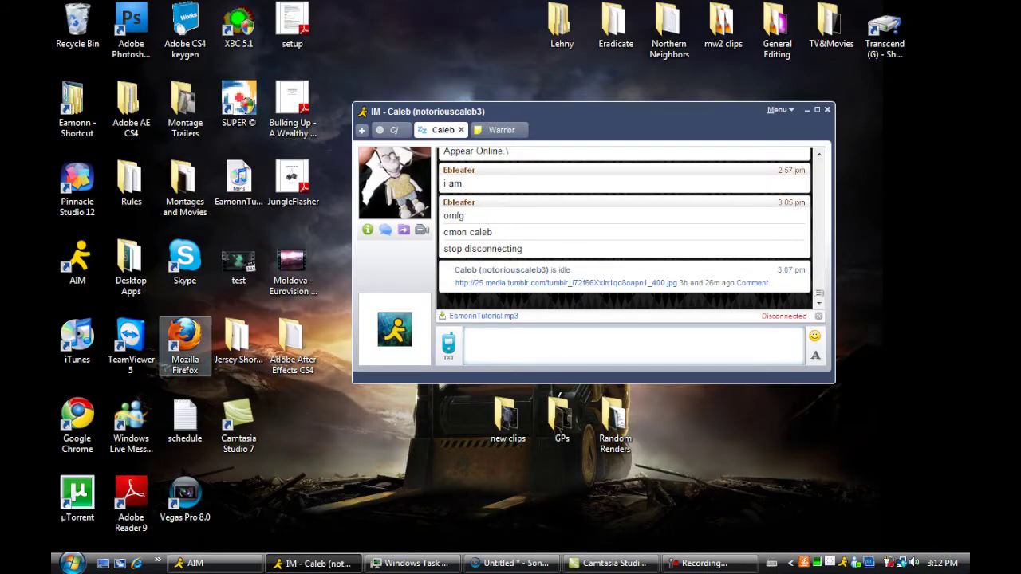
{"action": "key", "text": "super"}
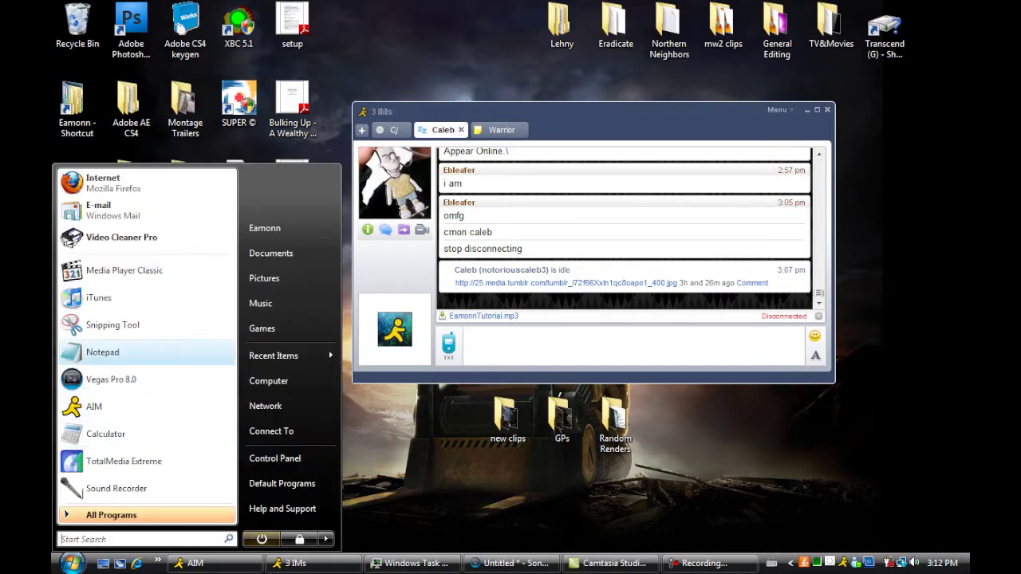
{"action": "key", "text": "Down"}
{"action": "key", "text": "Down"}
{"action": "key", "text": "Down"}
{"action": "key", "text": "Return"}
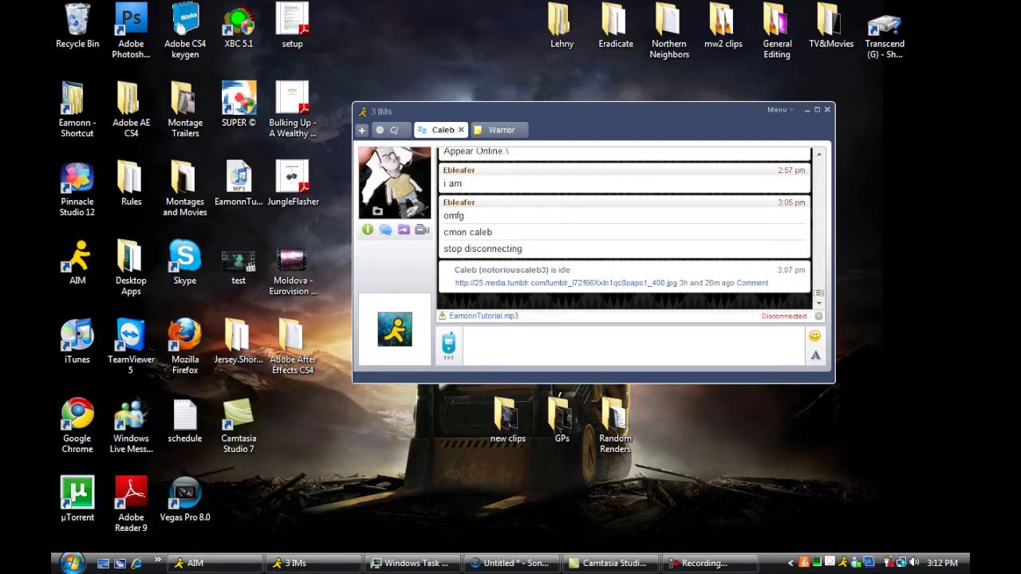
{"action": "key", "text": "Left"}
{"action": "key", "text": "Right"}
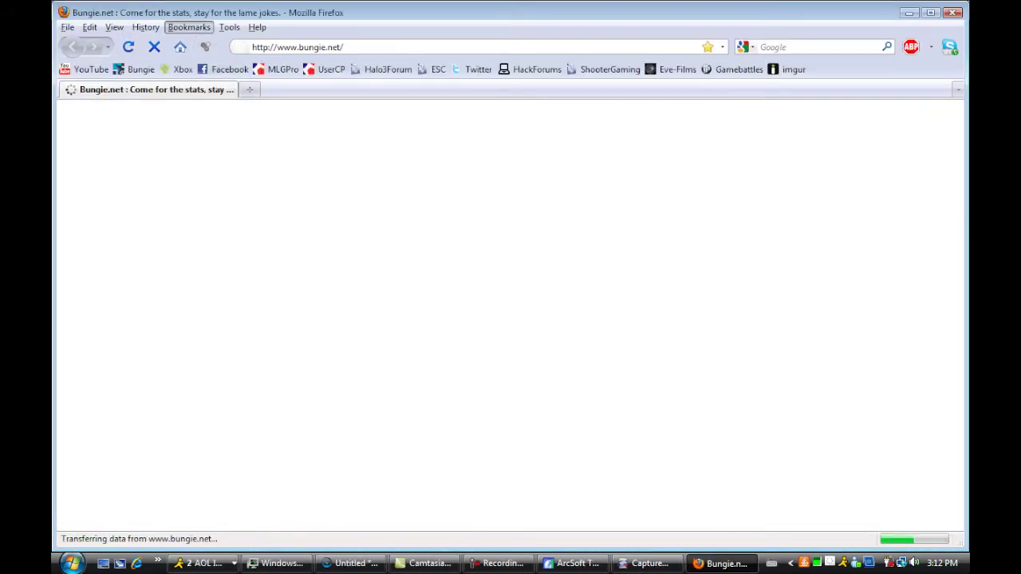
Open the bookmarked capture-settings screenshot 2.png, then scroll down and back up
{"action": "key", "text": "s"}
{"action": "key", "text": "s"}
{"action": "key", "text": "Return"}
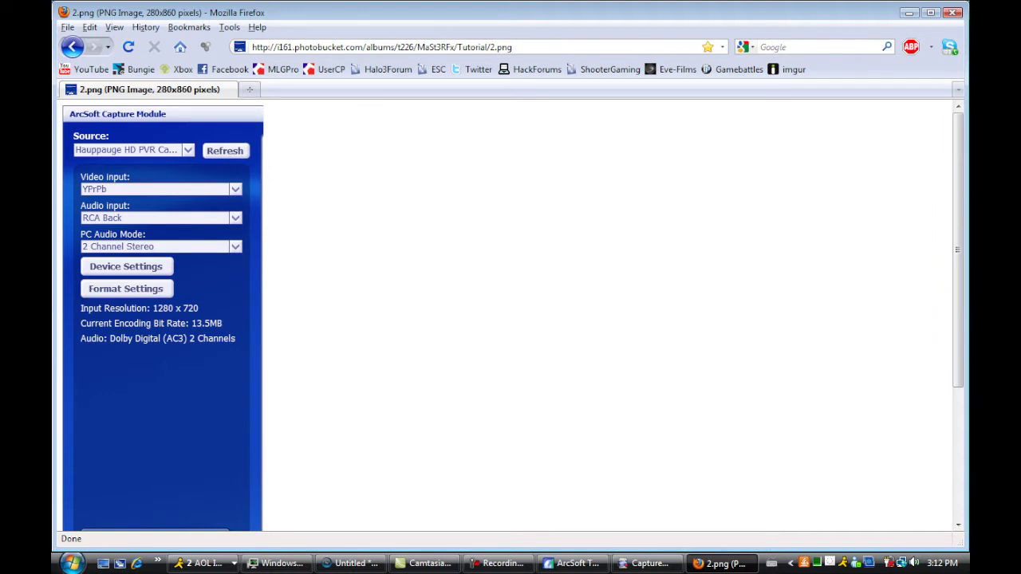
{"action": "scroll", "coordinate": [163, 318], "scroll_direction": "down", "scroll_amount": 2}
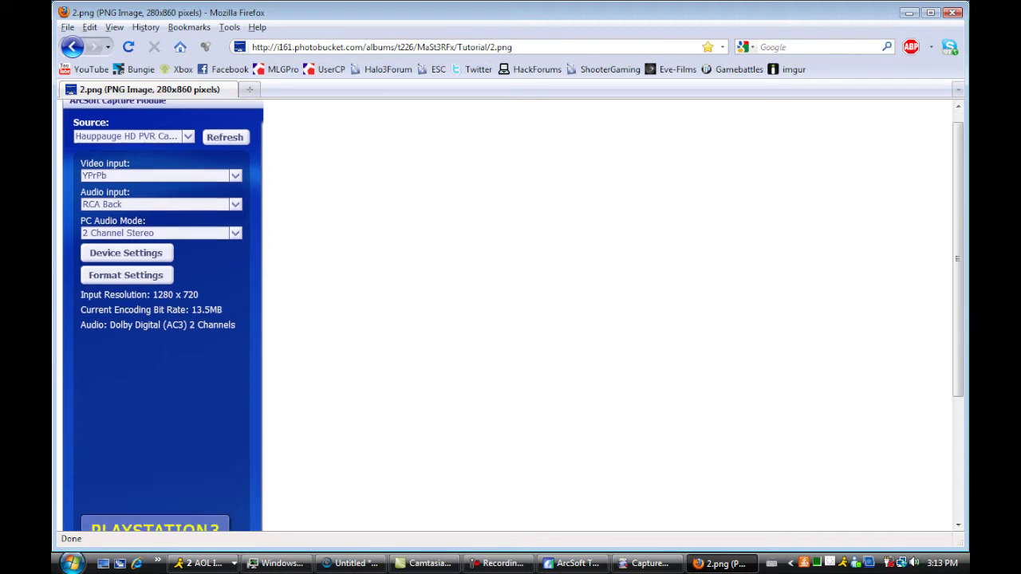
{"action": "scroll", "coordinate": [162, 319], "scroll_direction": "down", "scroll_amount": 3}
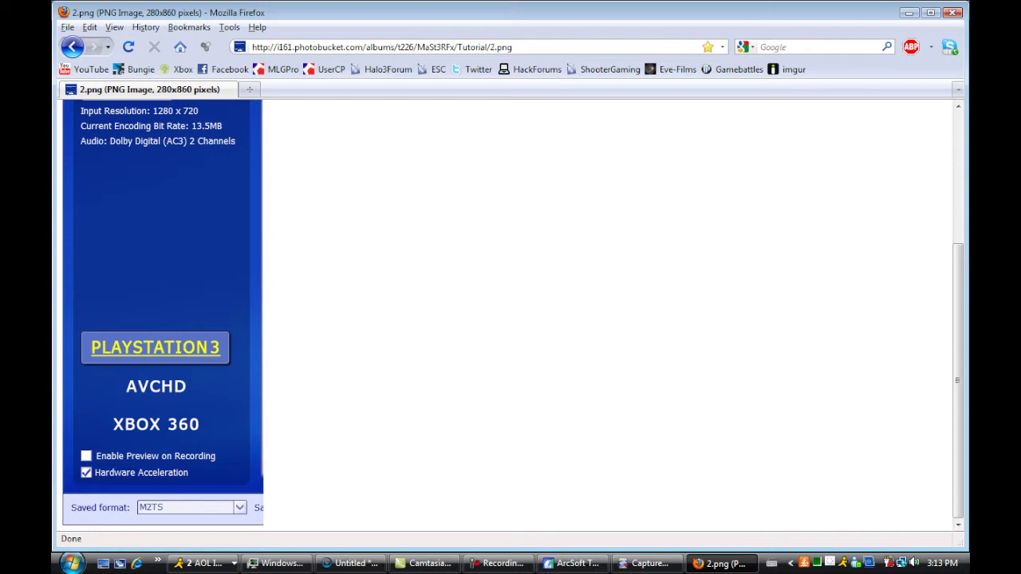
{"action": "left_click_drag", "start_coordinate": [957, 380], "coordinate": [957, 252]}
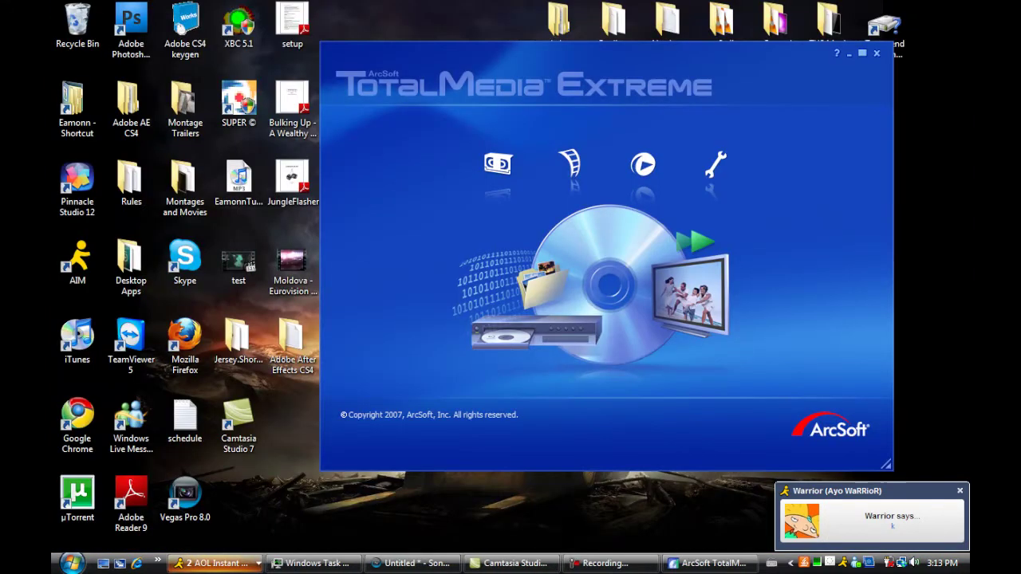
Launch ArcSoft MediaConverter from Utilities with Microsoft as manufacturer and XBOX 360 as model
{"action": "left_click", "coordinate": [715, 165]}
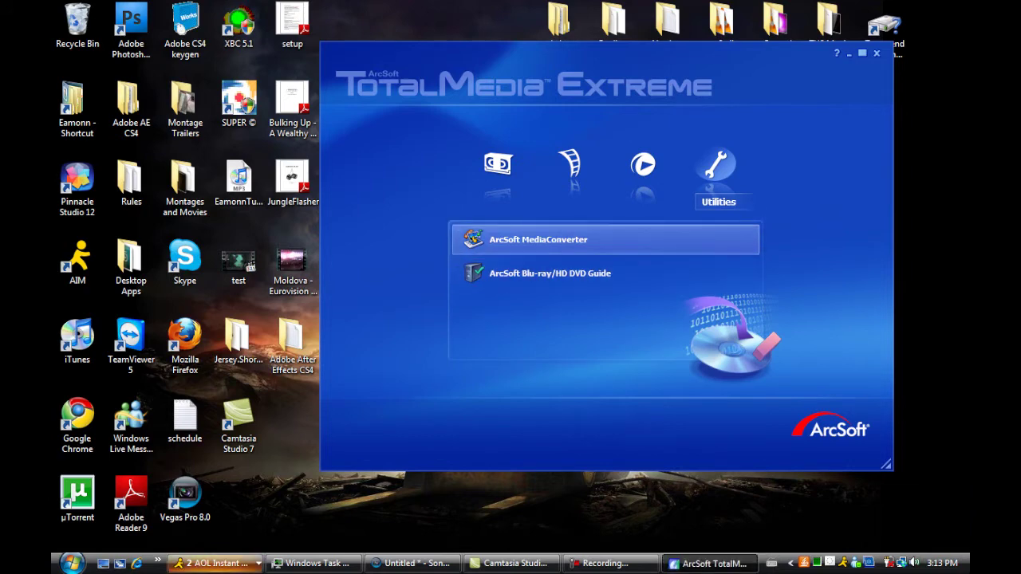
{"action": "key", "text": "Return"}
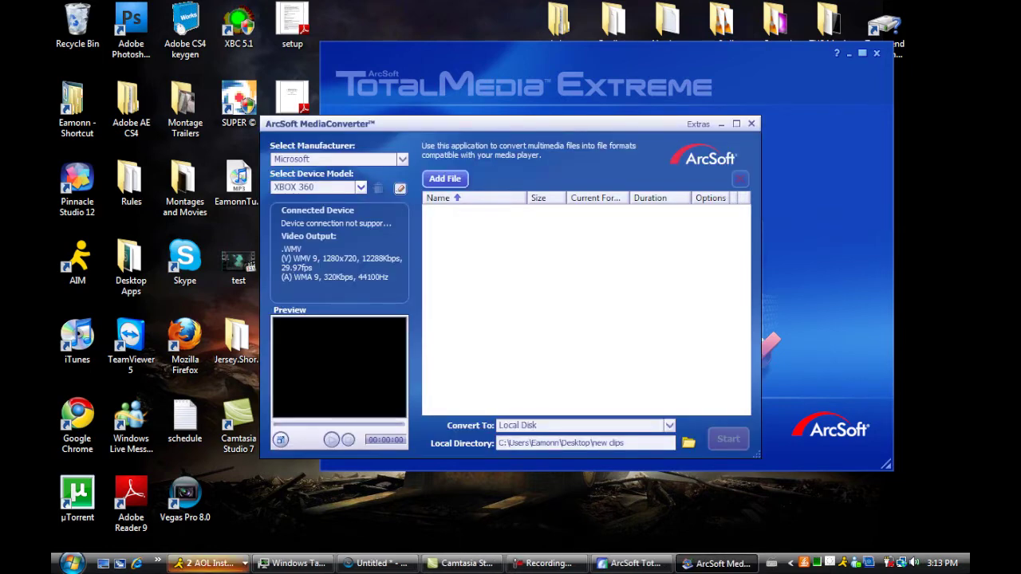
{"action": "left_click", "coordinate": [402, 159]}
{"action": "left_click", "coordinate": [291, 190]}
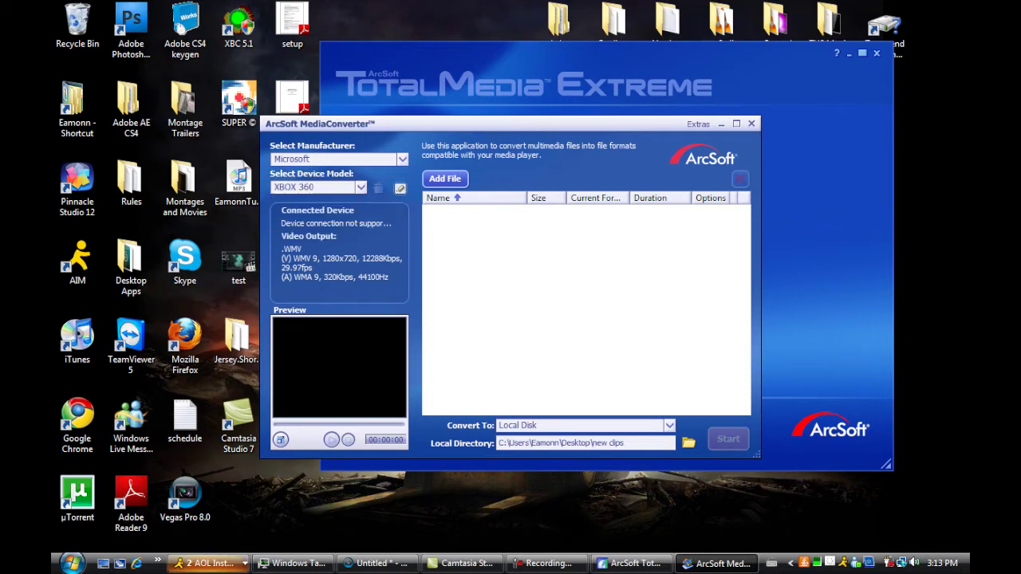
{"action": "left_click", "coordinate": [360, 187]}
{"action": "left_click", "coordinate": [293, 203]}
Keep 1280x720, 12.0 Mbps, 29.97 fps video with 320 Kbps, 44.1 kHz audio, and save
{"action": "left_click", "coordinate": [399, 188]}
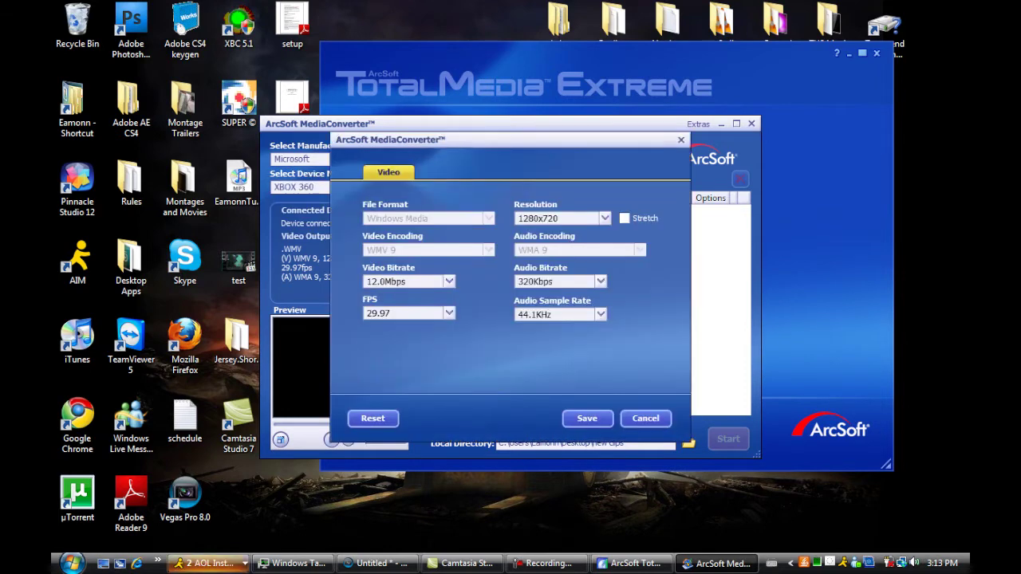
{"action": "left_click", "coordinate": [449, 281]}
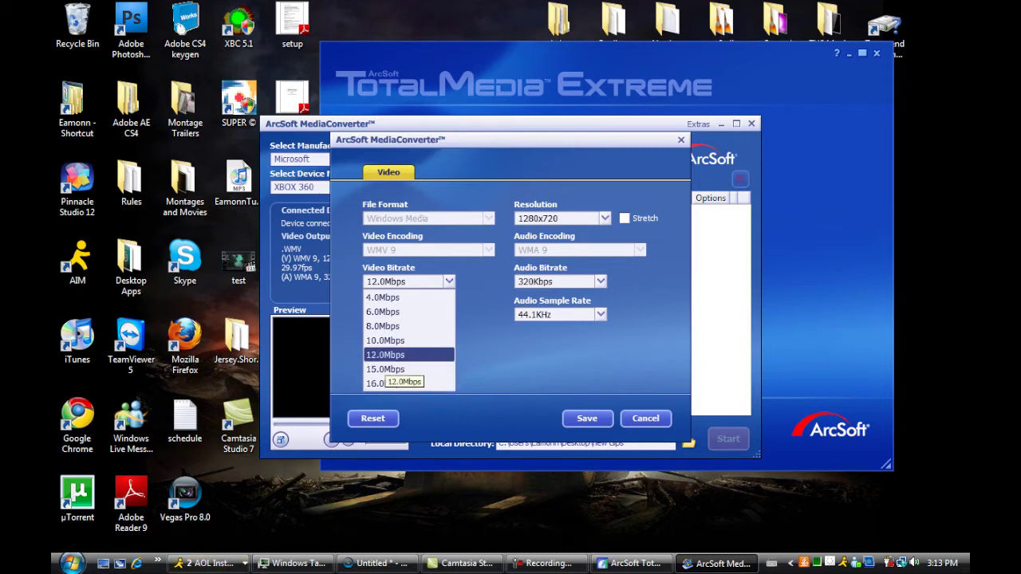
{"action": "key", "text": "Escape"}
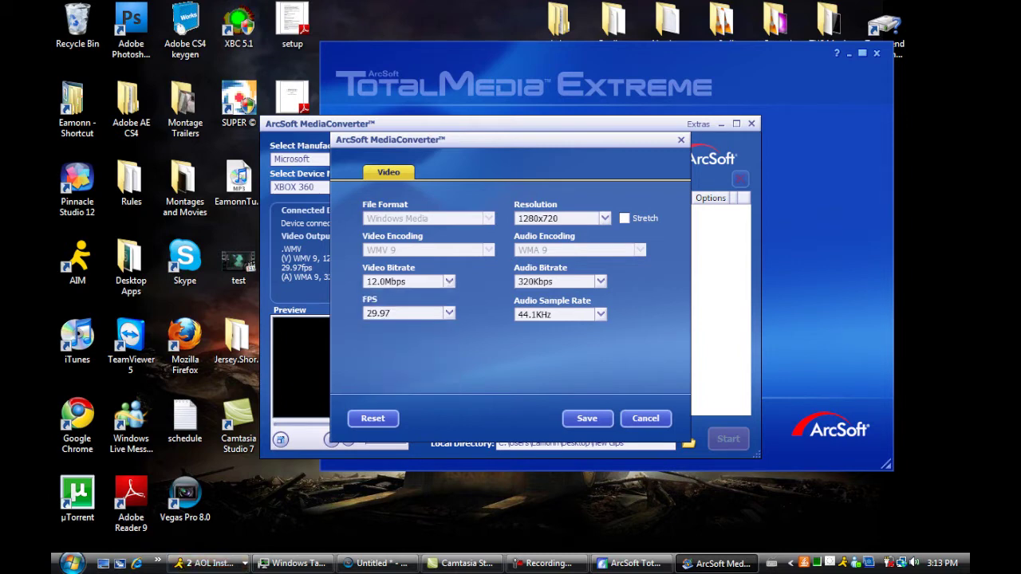
{"action": "left_click", "coordinate": [449, 312]}
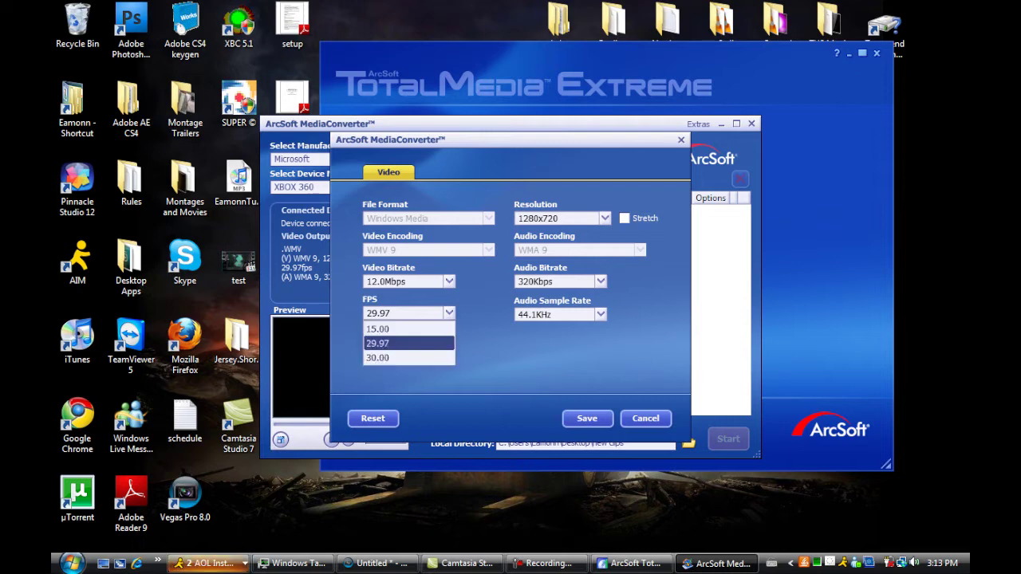
{"action": "key", "text": "Escape"}
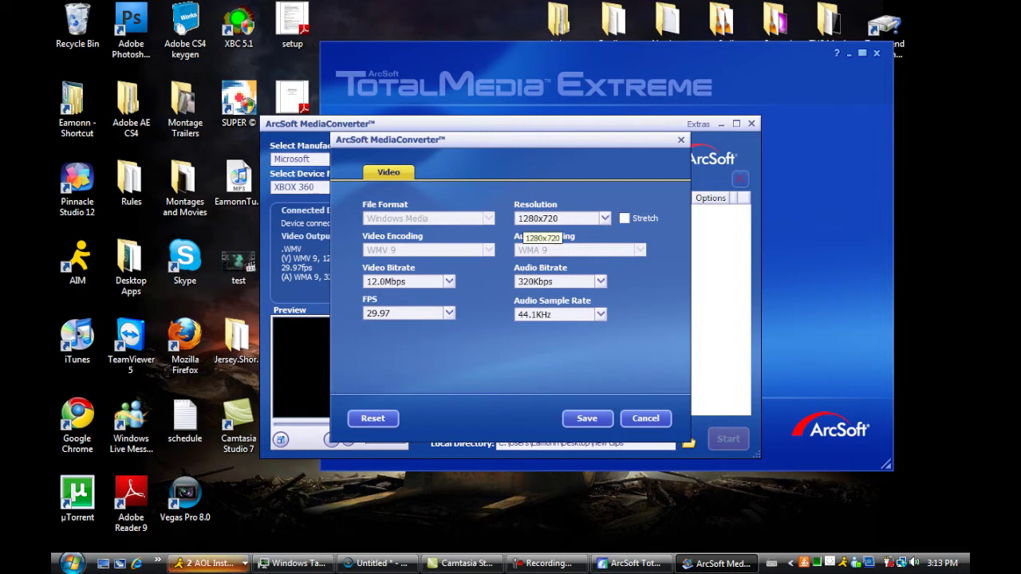
{"action": "left_click", "coordinate": [600, 281]}
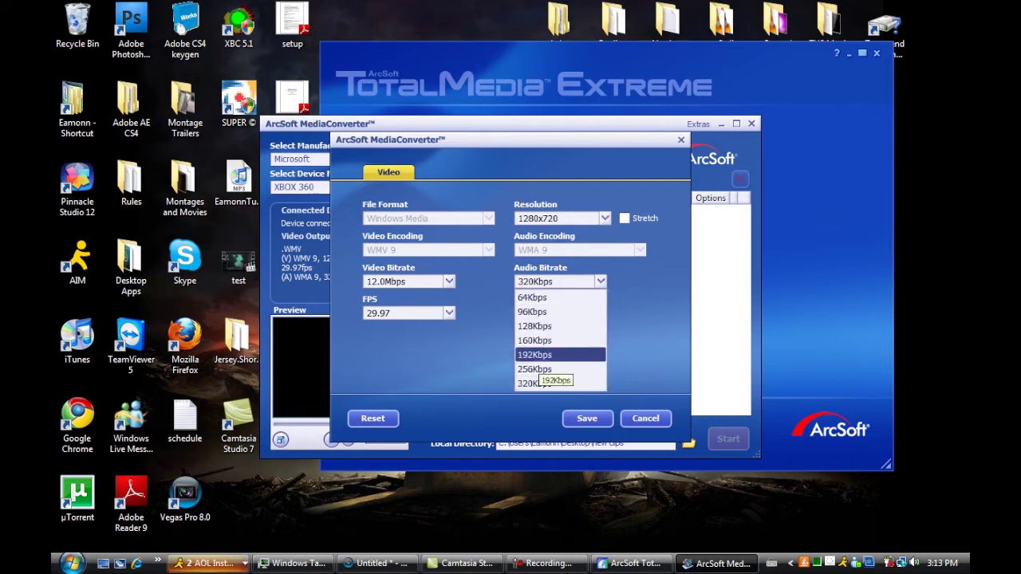
{"action": "left_click", "coordinate": [533, 382]}
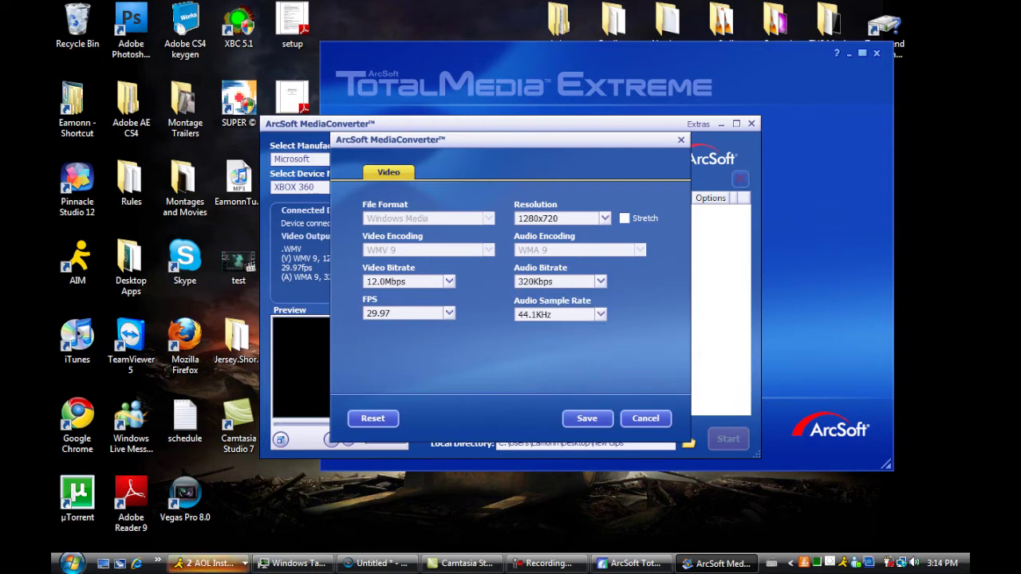
{"action": "left_click", "coordinate": [599, 314]}
{"action": "left_click", "coordinate": [550, 328]}
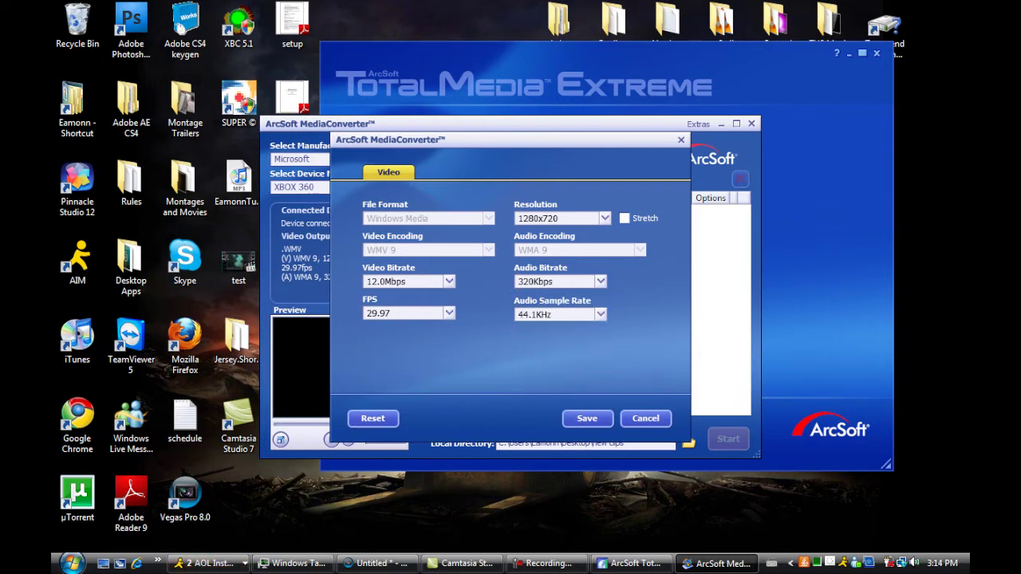
{"action": "left_click", "coordinate": [587, 418]}
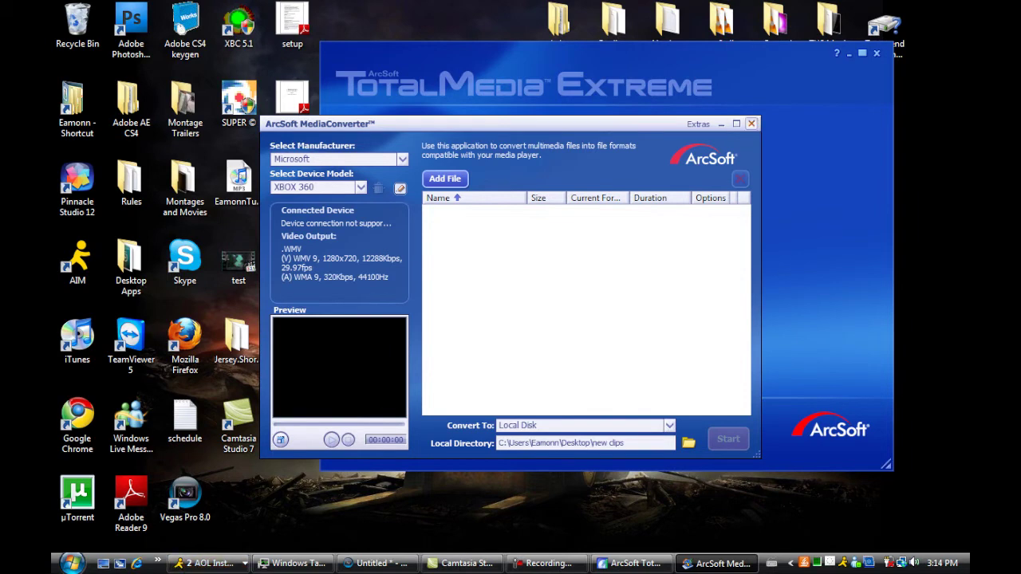
Close MediaConverter and TotalMedia Extreme and bring the Vegas project forward
{"action": "left_click", "coordinate": [750, 123]}
{"action": "left_click", "coordinate": [876, 53]}
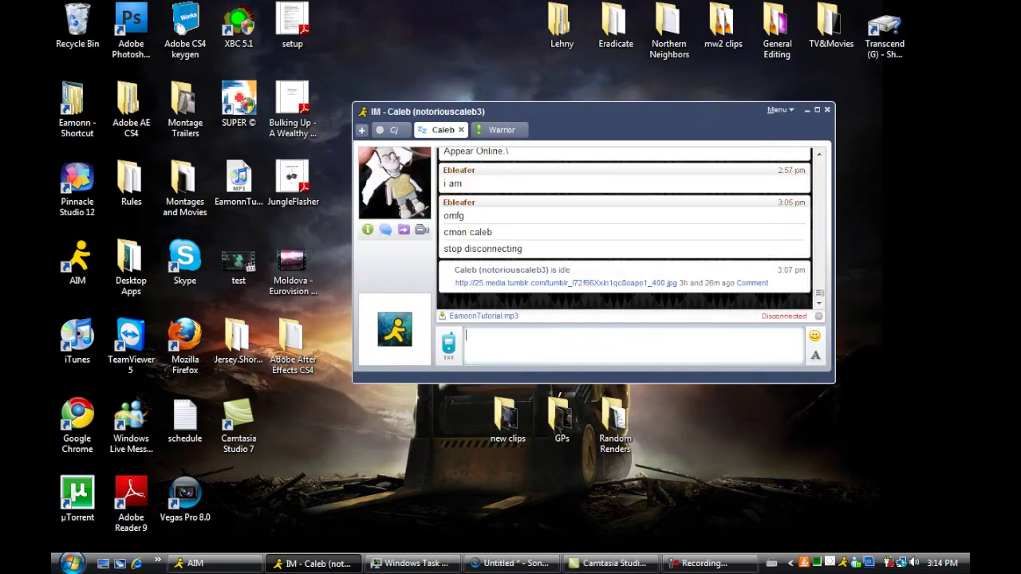
{"action": "left_click", "coordinate": [511, 563]}
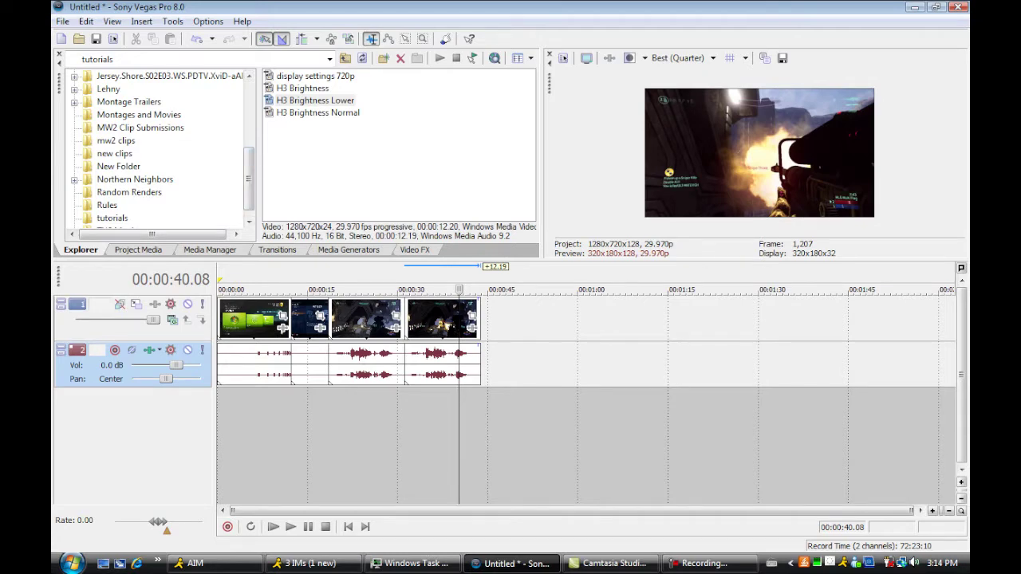
Cut the three unwanted clip pairs from the timeline
{"action": "left_click", "coordinate": [446, 323]}
{"action": "right_click", "coordinate": [357, 319]}
{"action": "left_click", "coordinate": [383, 328]}
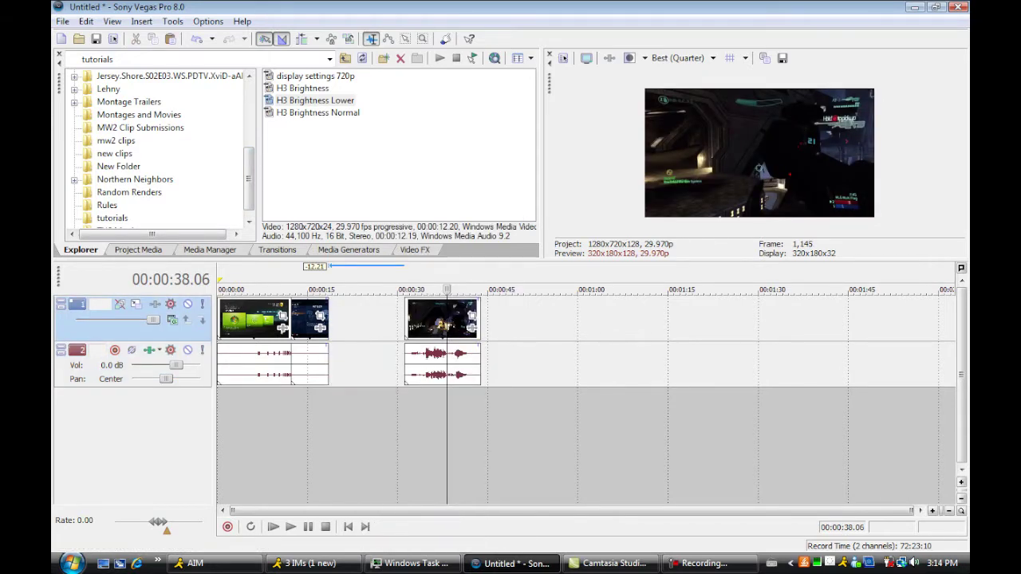
{"action": "right_click", "coordinate": [311, 319]}
{"action": "left_click", "coordinate": [283, 323]}
{"action": "right_click", "coordinate": [271, 319]}
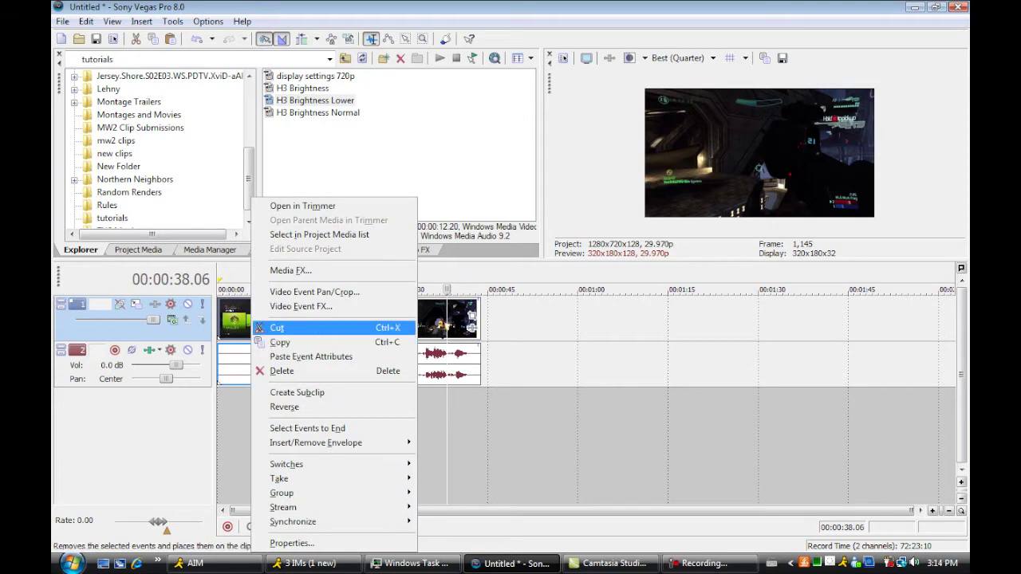
{"action": "left_click", "coordinate": [291, 326]}
Place the playhead in the remaining Halo 3 clip and dismiss its context menu unchanged
{"action": "left_click", "coordinate": [250, 359]}
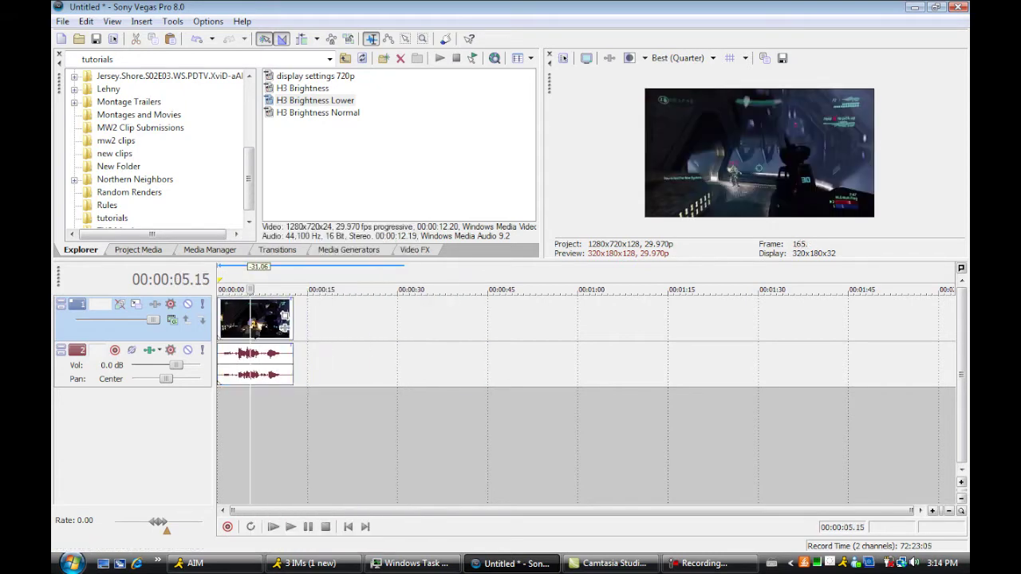
{"action": "left_click", "coordinate": [269, 358]}
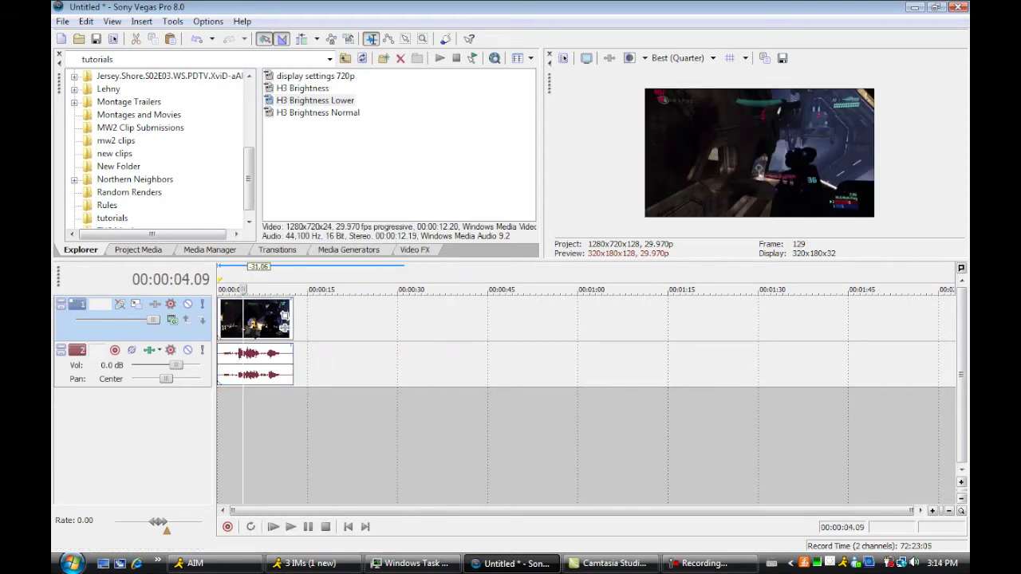
{"action": "right_click", "coordinate": [260, 351]}
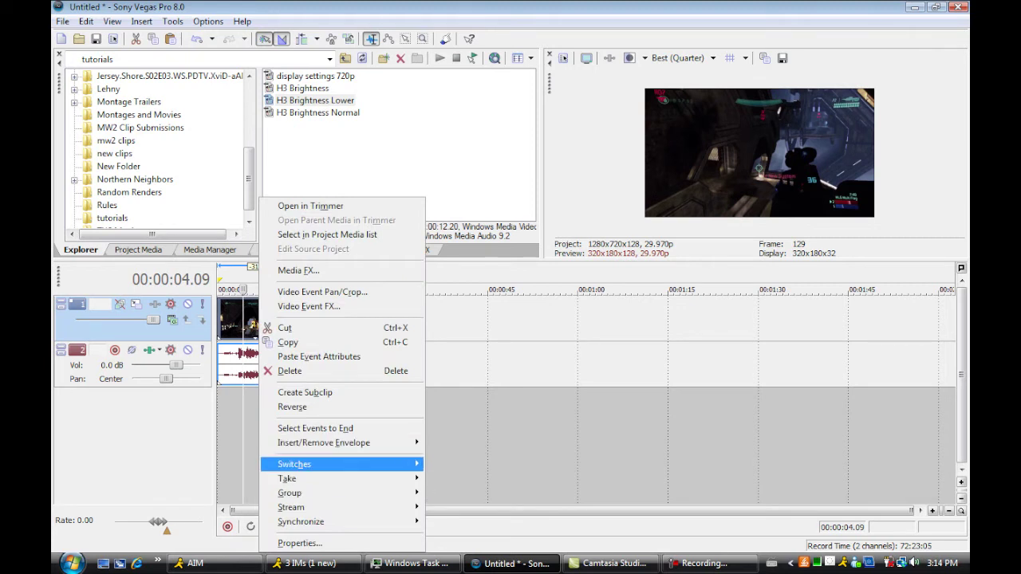
{"action": "left_click", "coordinate": [473, 464]}
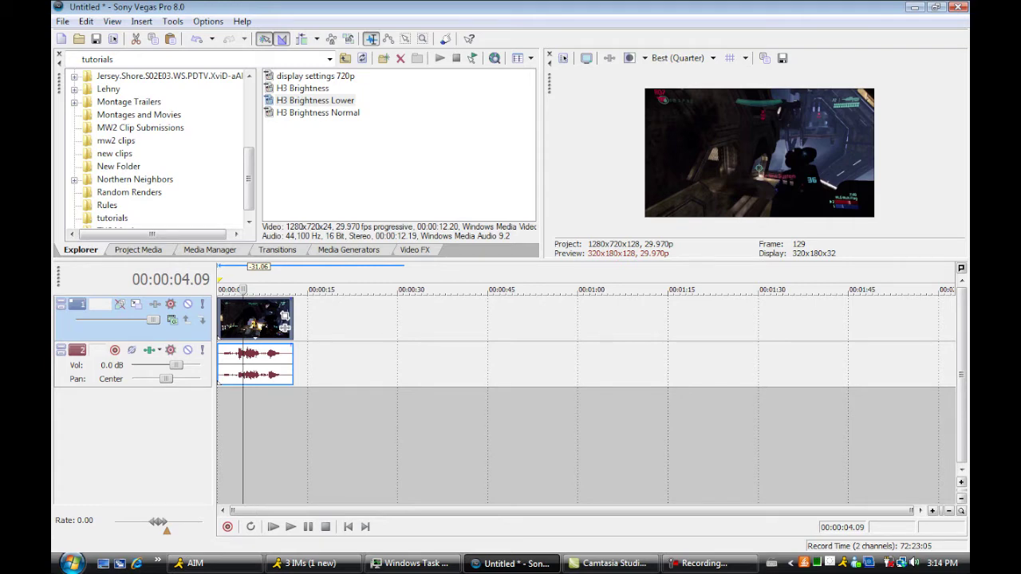
Play the Halo 3 clip, then select its full span, 00:00:00.00 to 00:00:12.19
{"action": "left_click_drag", "start_coordinate": [243, 288], "coordinate": [239, 289]}
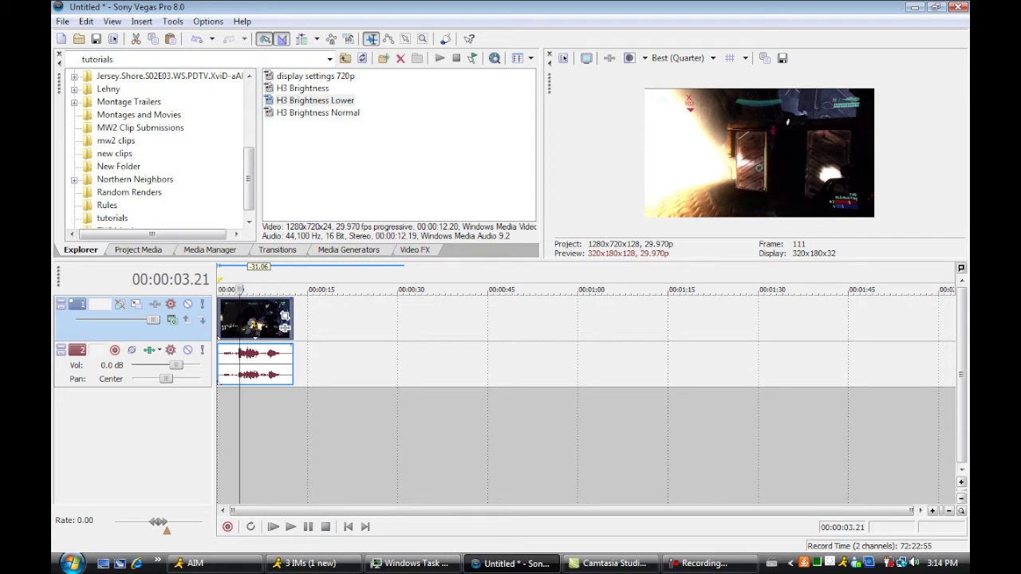
{"action": "key", "text": "space"}
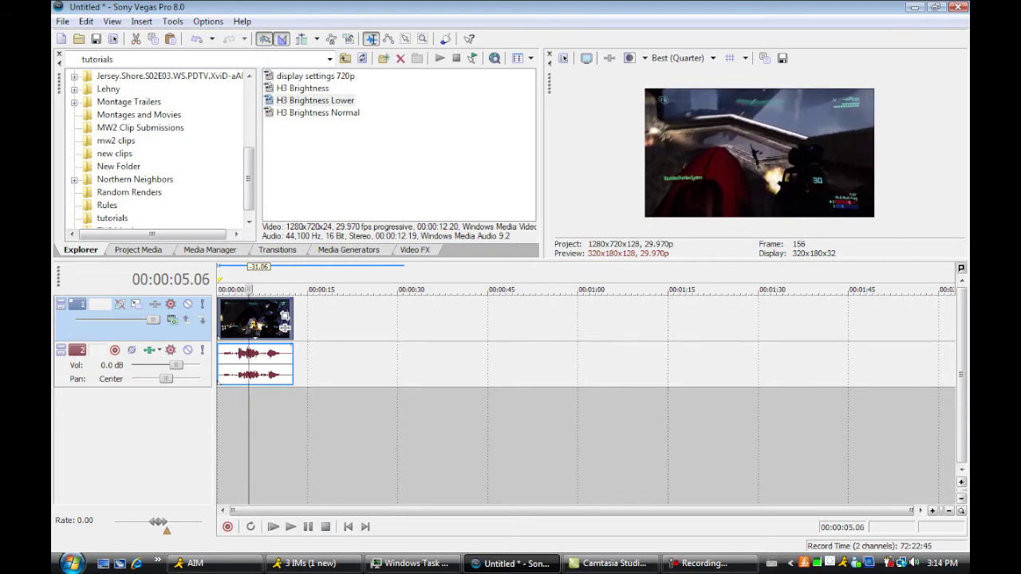
{"action": "key", "text": "space"}
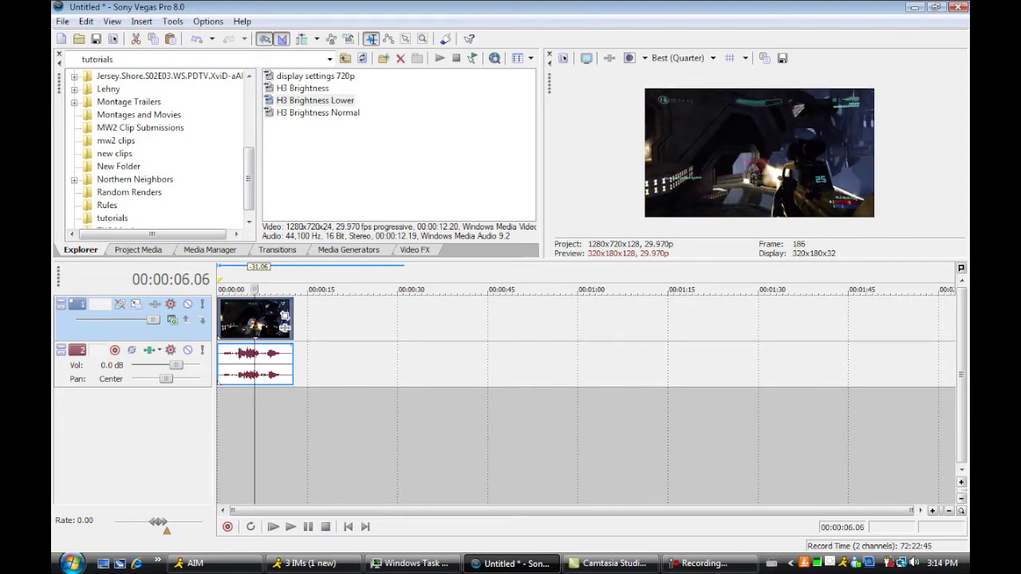
{"action": "left_click_drag", "start_coordinate": [293, 431], "coordinate": [218, 431]}
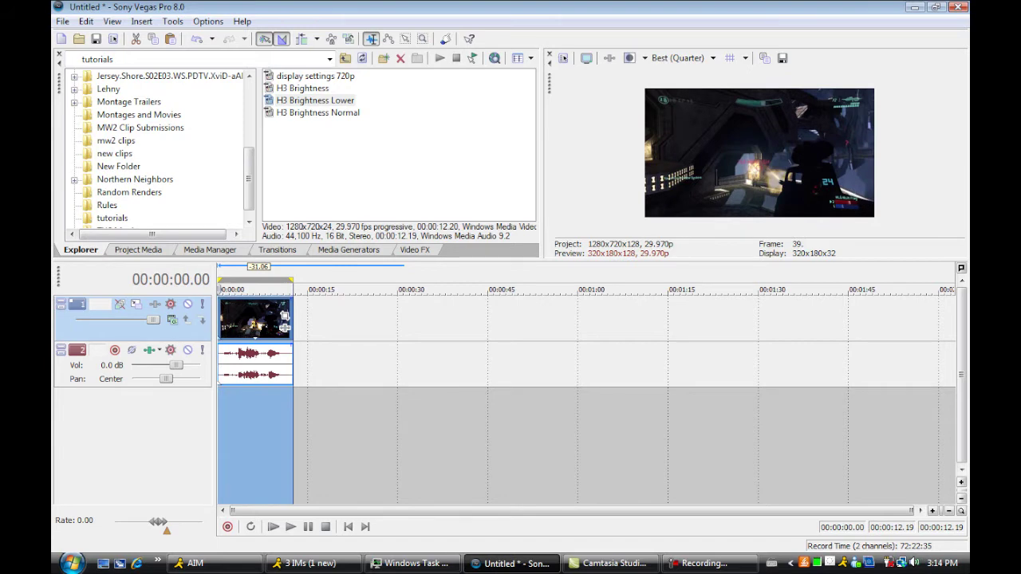
Start Render As with Windows Media Video V9 as the output type
{"action": "left_click", "coordinate": [62, 21]}
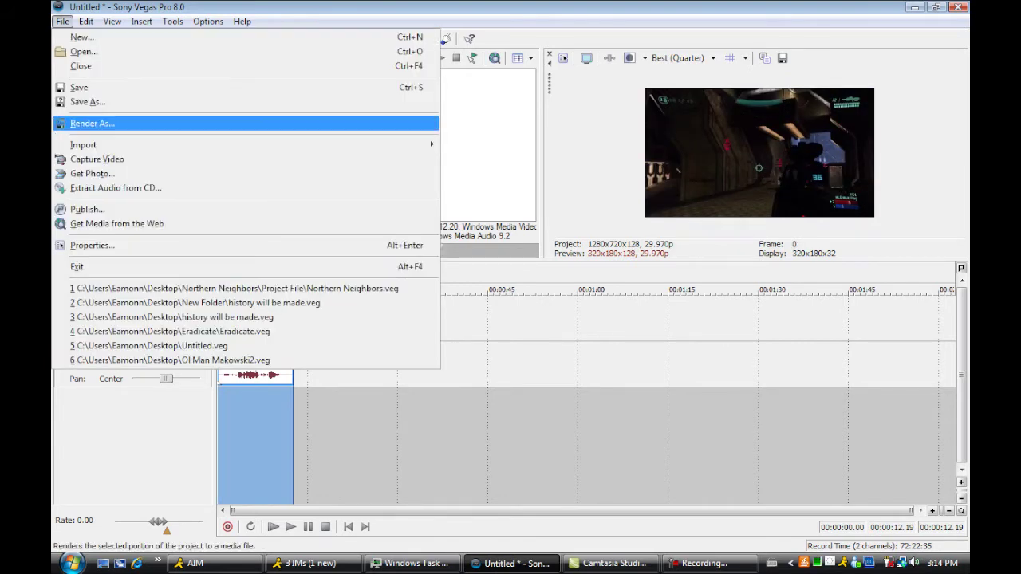
{"action": "left_click", "coordinate": [54, 123]}
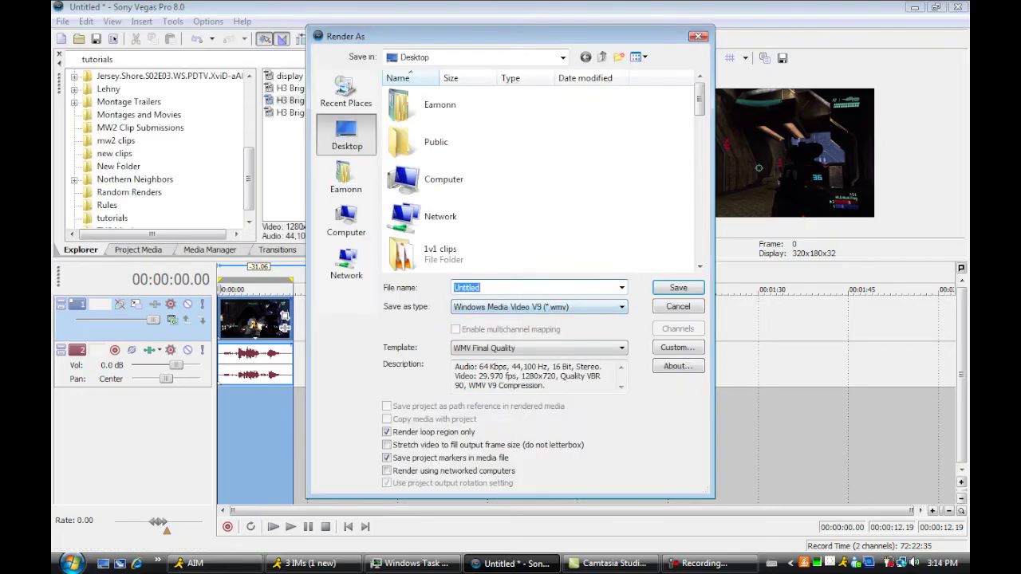
{"action": "left_click", "coordinate": [539, 307]}
{"action": "left_click", "coordinate": [539, 306]}
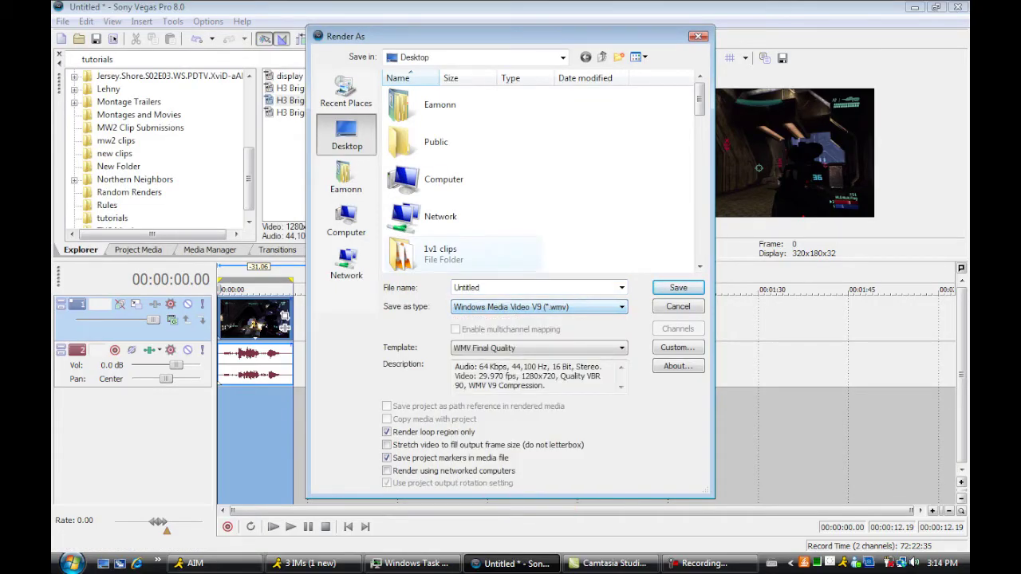
Name the render 'youtube' and customize the WMV Final Quality template
{"action": "key", "text": "shift+Tab"}
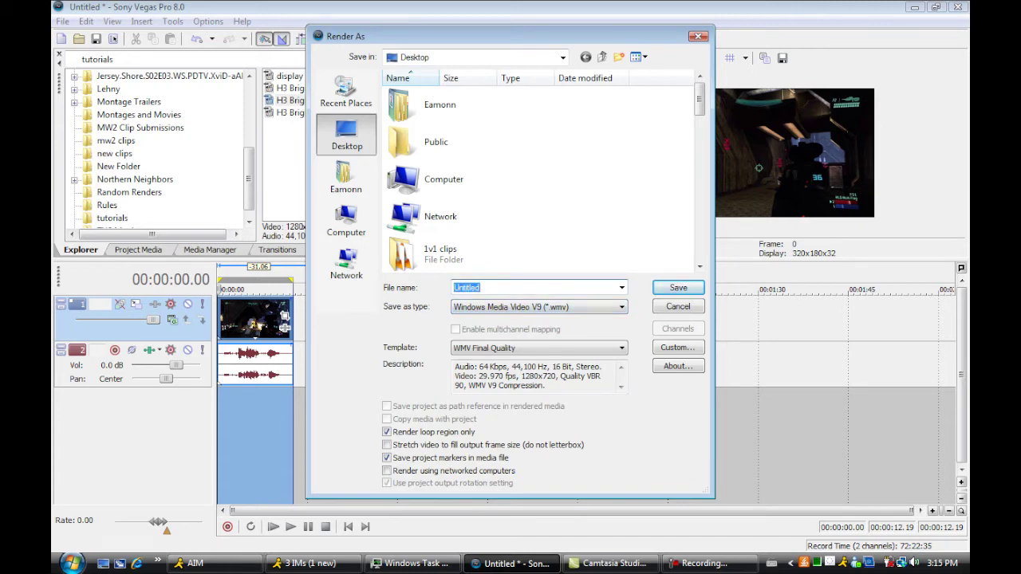
{"action": "type", "text": "youtubre"}
{"action": "key", "text": "BackSpace"}
{"action": "key", "text": "BackSpace"}
{"action": "type", "text": "e"}
{"action": "left_click", "coordinate": [538, 348]}
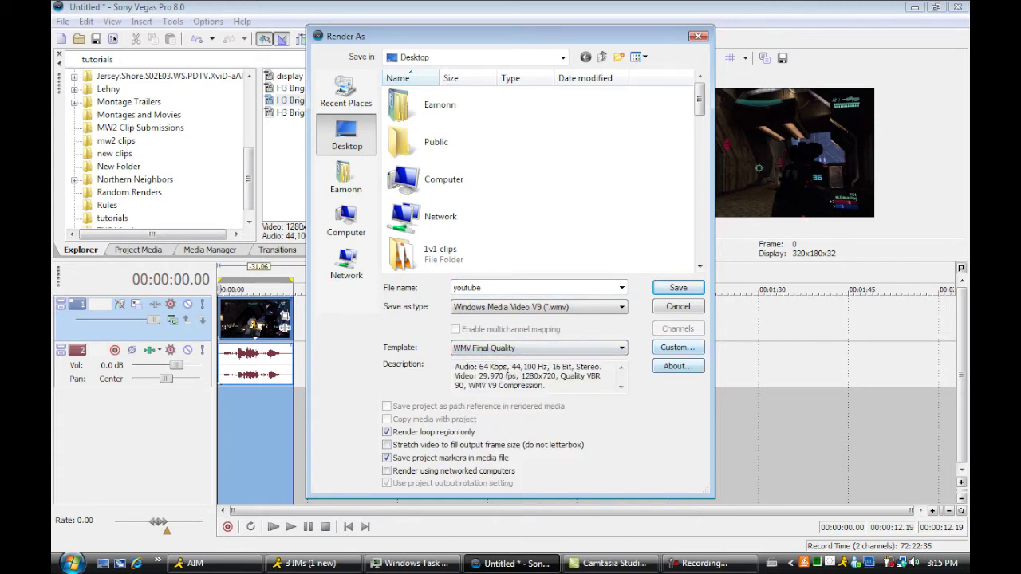
{"action": "left_click", "coordinate": [677, 347]}
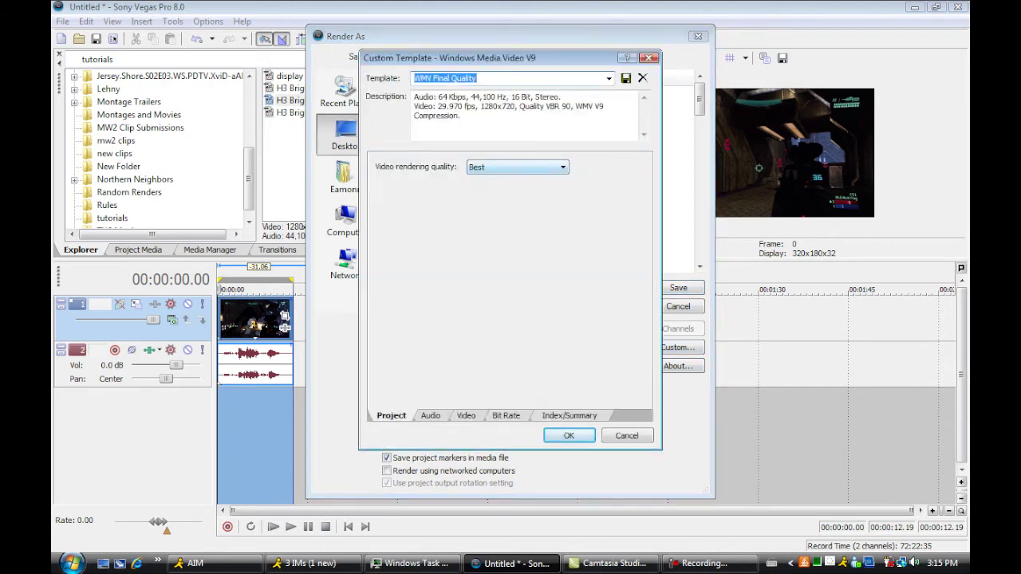
Keep the audio mode at CBR and the format at Windows Media Audio 9.2
{"action": "key", "text": "ctrl+Tab"}
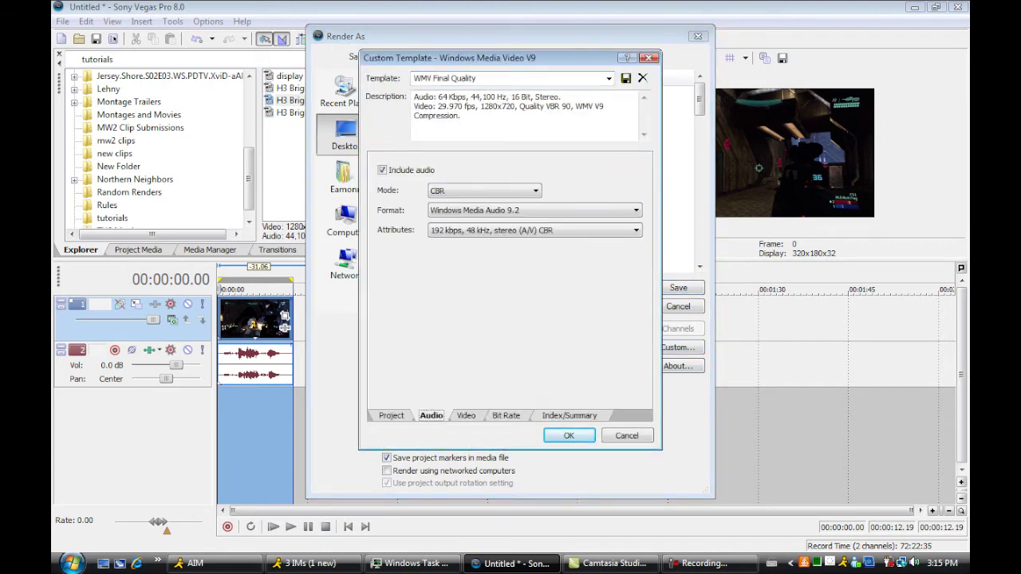
{"action": "key", "text": "alt+Down"}
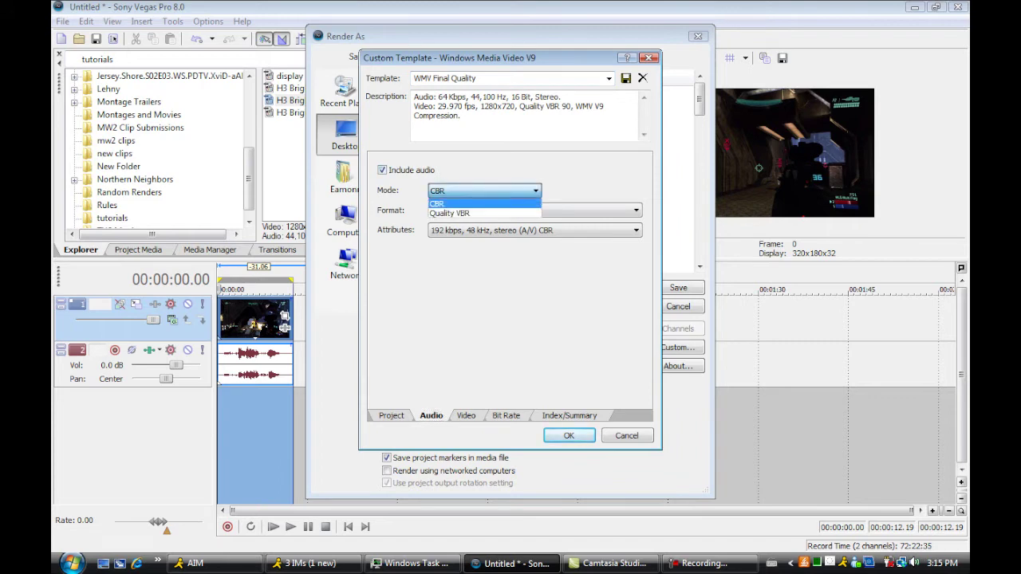
{"action": "key", "text": "Return"}
{"action": "key", "text": "Tab"}
{"action": "key", "text": "alt+Down"}
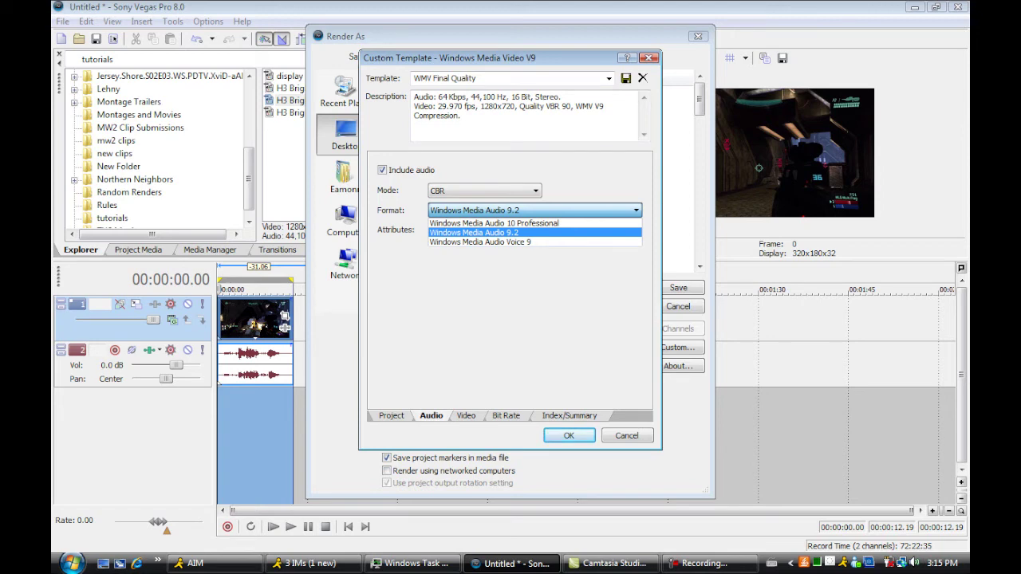
{"action": "key", "text": "Down"}
{"action": "key", "text": "Up"}
{"action": "key", "text": "Up"}
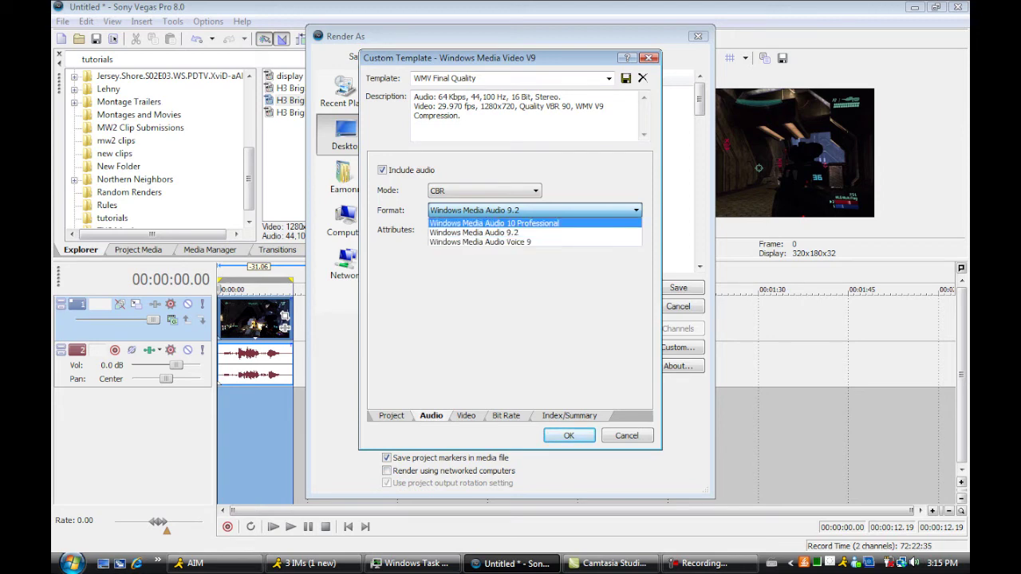
{"action": "key", "text": "Down"}
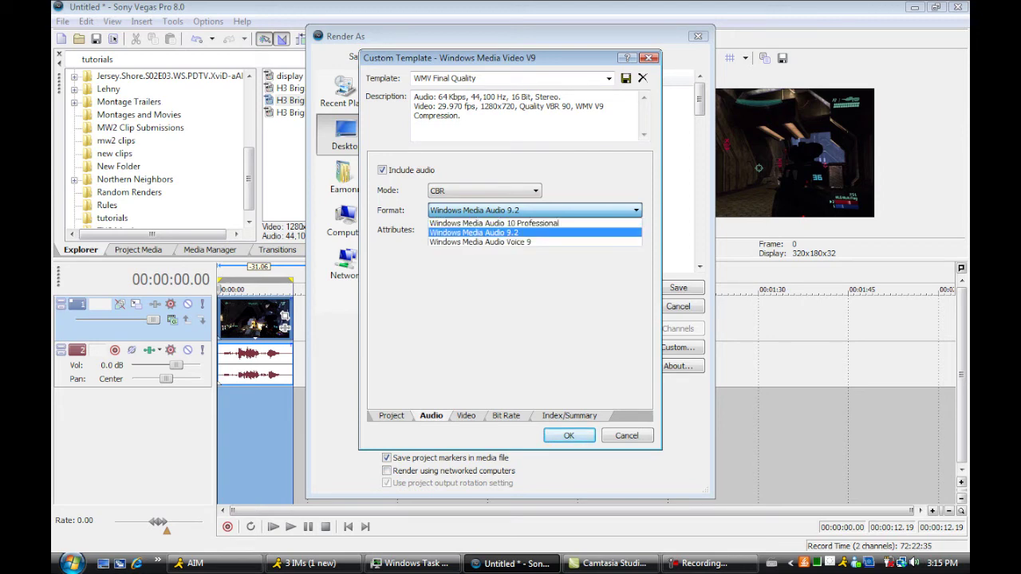
{"action": "key", "text": "Return"}
{"action": "key", "text": "Tab"}
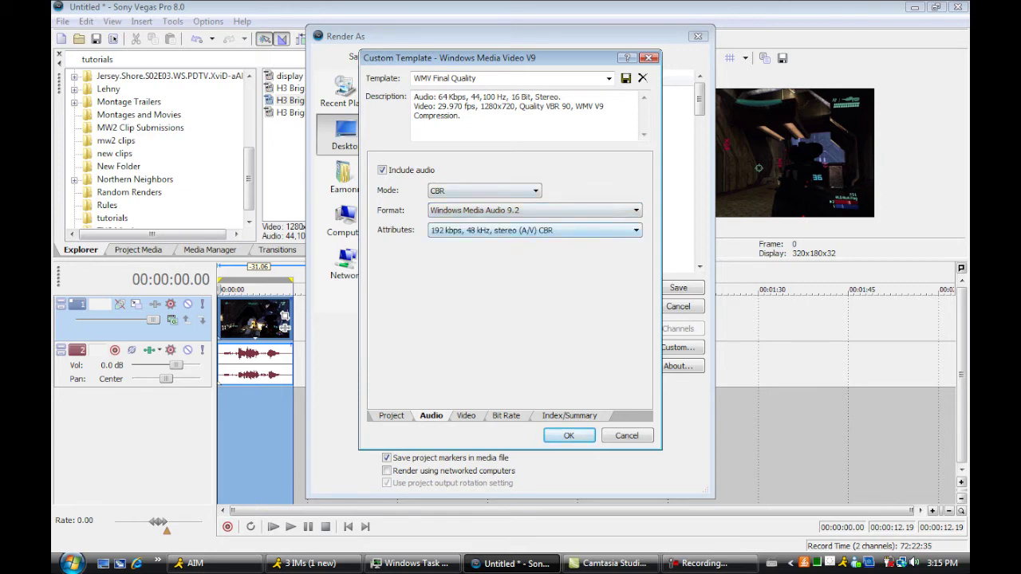
Keep audio attributes at 192 kbps, 48 kHz stereo after browsing other bitrates
{"action": "key", "text": "alt+Down"}
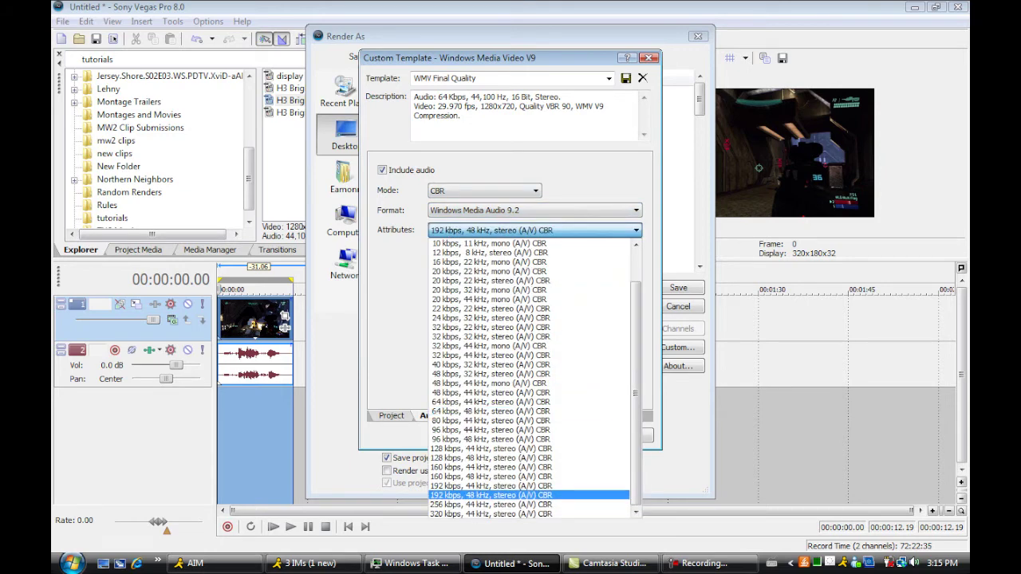
{"action": "key", "text": "Return"}
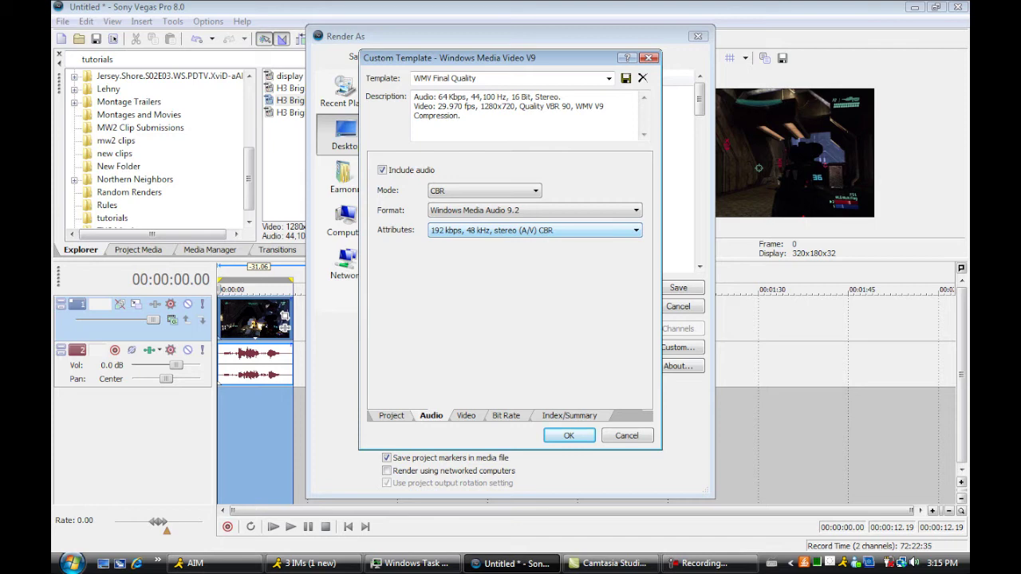
{"action": "key", "text": "alt+Down"}
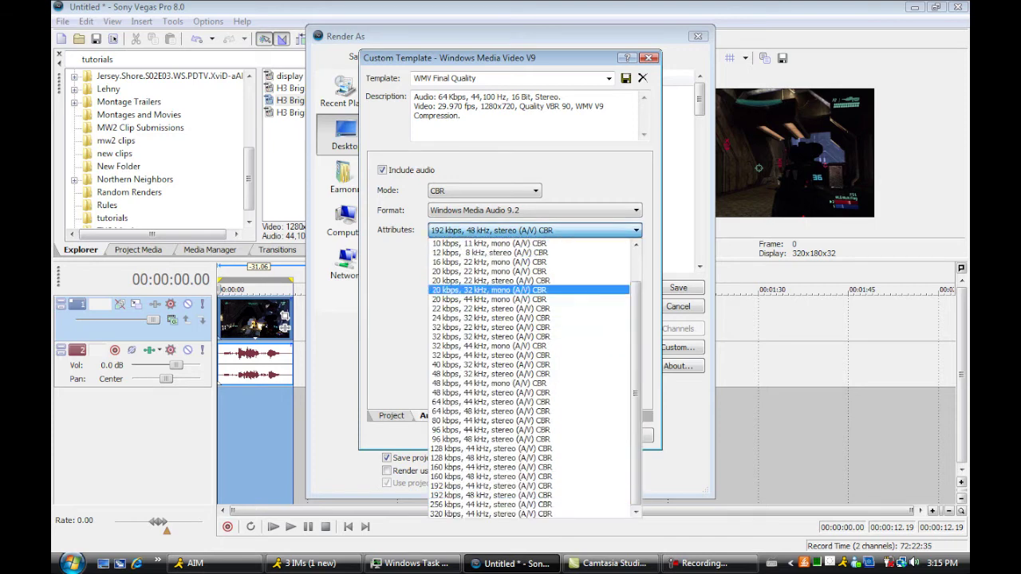
{"action": "key", "text": "Up"}
{"action": "key", "text": "Up"}
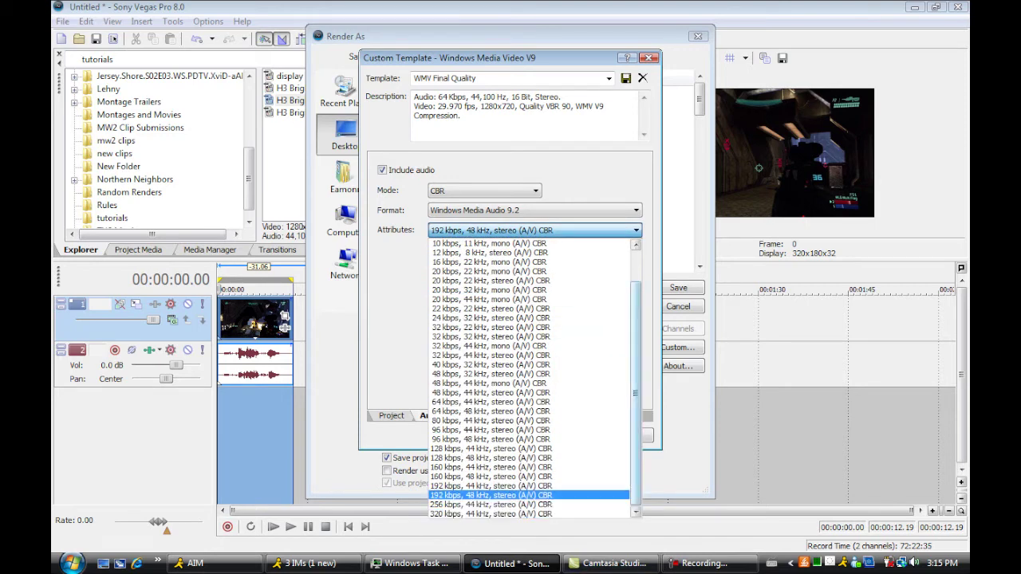
{"action": "key", "text": "Down"}
{"action": "key", "text": "Down"}
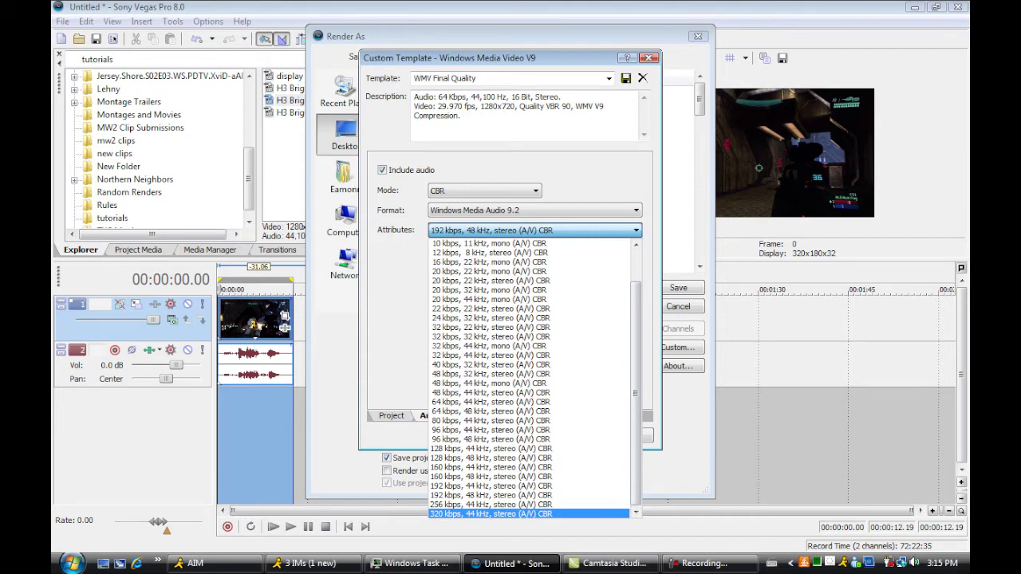
{"action": "key", "text": "Up"}
{"action": "key", "text": "Up"}
{"action": "key", "text": "Up"}
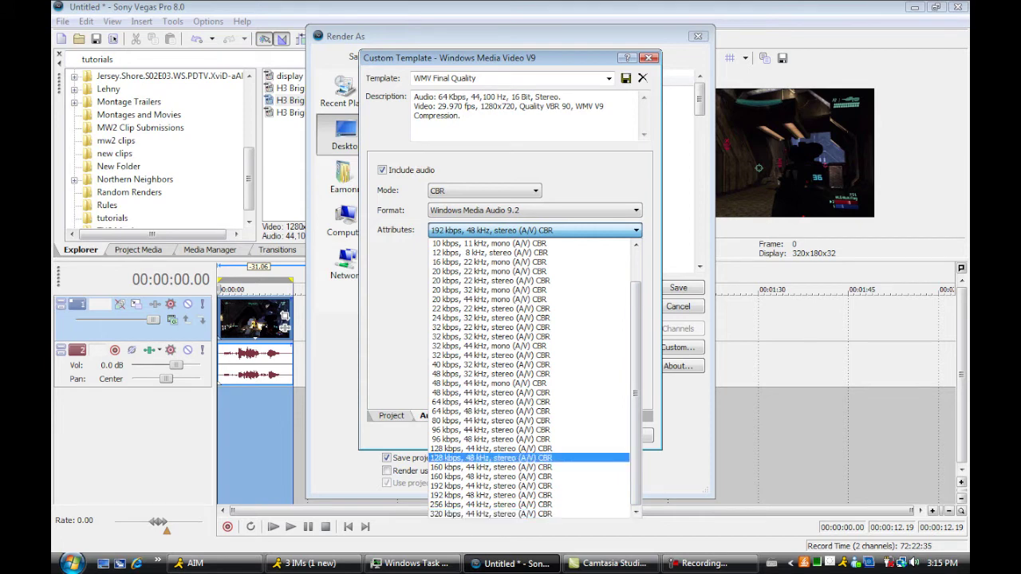
{"action": "key", "text": "Escape"}
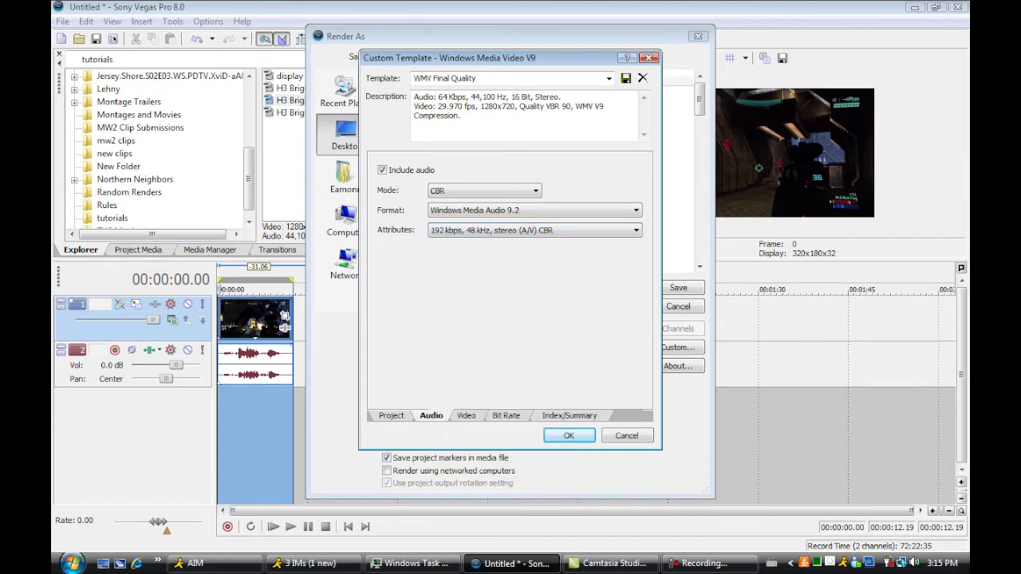
{"action": "key", "text": "ctrl+Tab"}
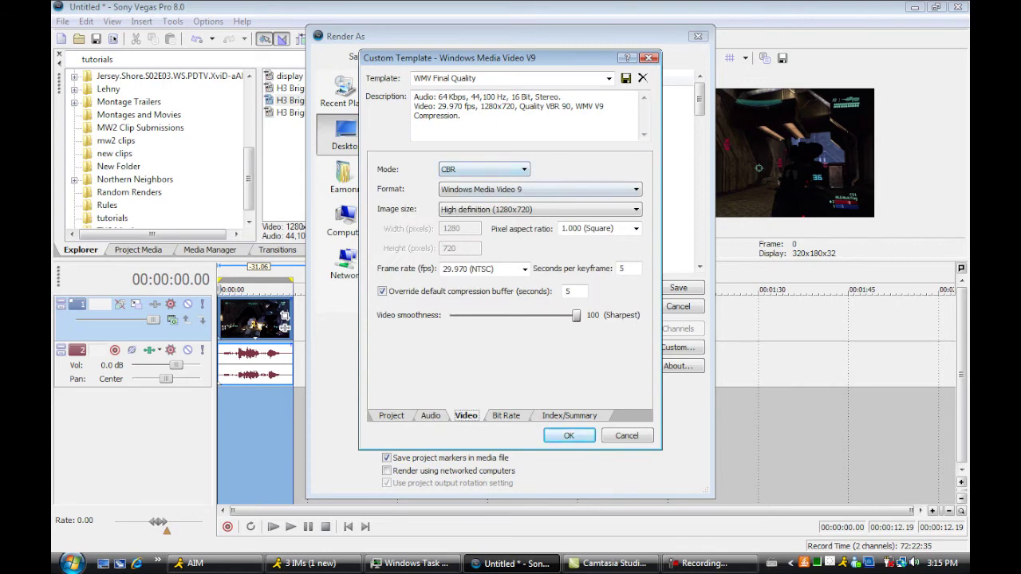
{"action": "key", "text": "Tab"}
{"action": "key", "text": "Tab"}
{"action": "key", "text": "alt+Down"}
{"action": "key", "text": "Escape"}
{"action": "key", "text": "Tab"}
{"action": "key", "text": "Tab"}
{"action": "key", "text": "alt+Down"}
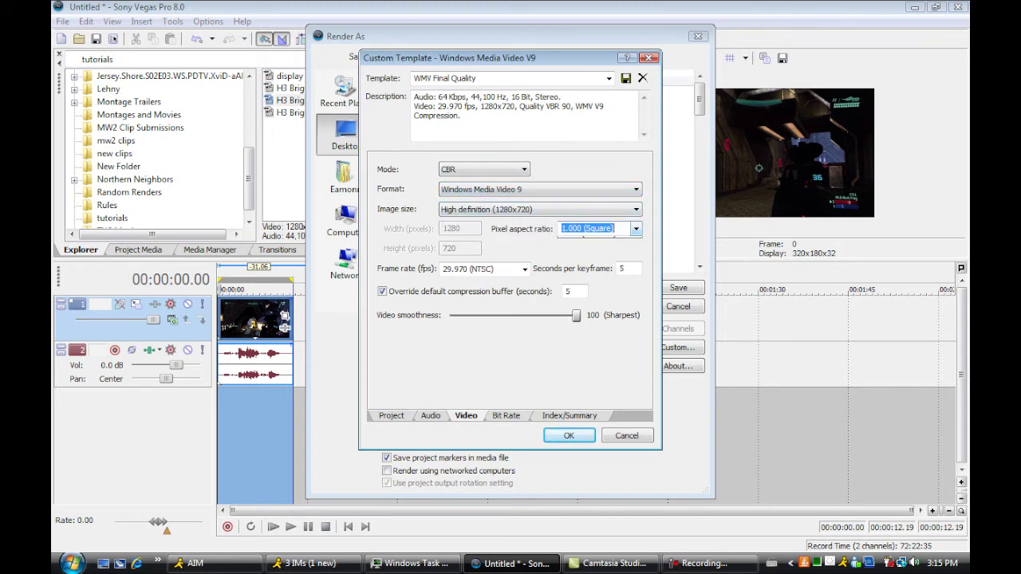
{"action": "key", "text": "Escape"}
{"action": "key", "text": "Tab"}
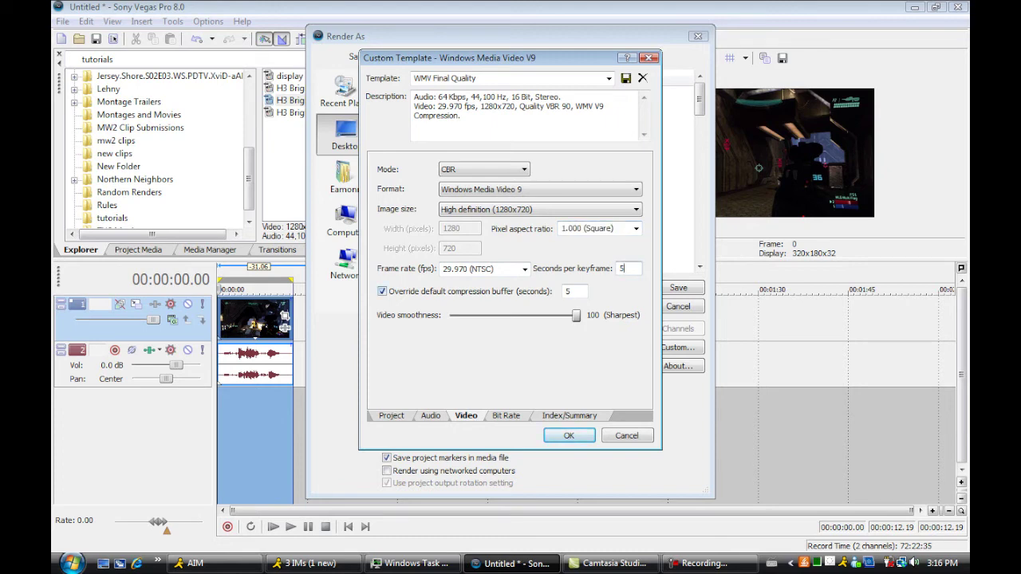
{"action": "key", "text": "Tab"}
{"action": "key", "text": "Tab"}
{"action": "key", "text": "space"}
{"action": "key", "text": "space"}
{"action": "left_click_drag", "start_coordinate": [576, 315], "coordinate": [507, 315]}
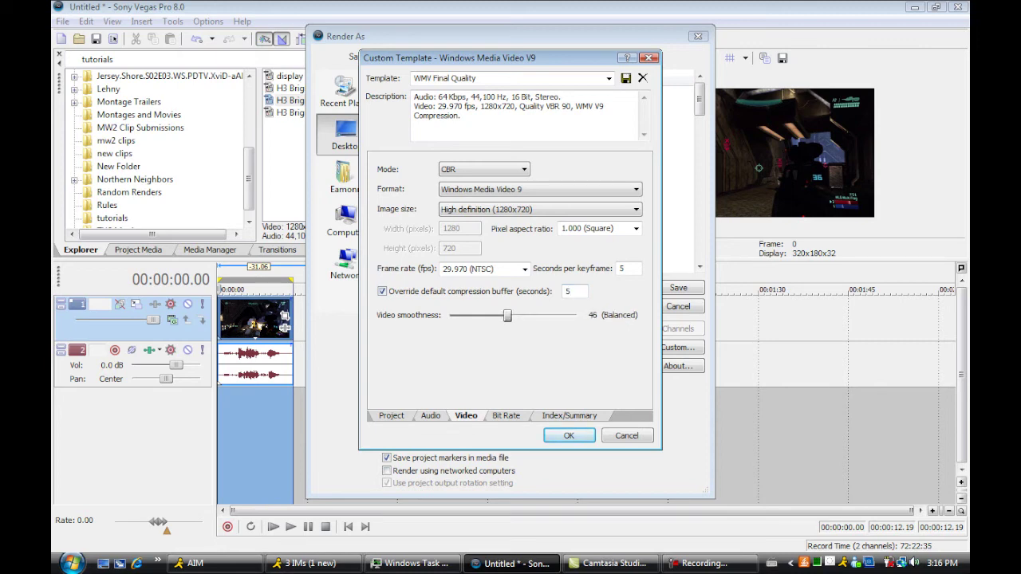
{"action": "key", "text": "End"}
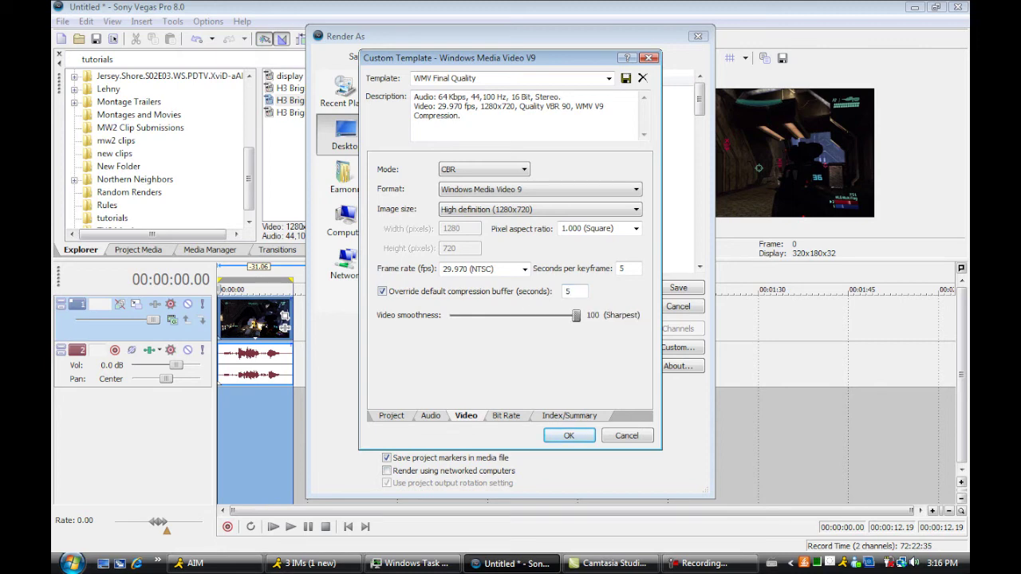
{"action": "key", "text": "Tab"}
Leave only the 6 M Internet/LAN bit rate on the template's Bit Rate tab and confirm
{"action": "key", "text": "Right"}
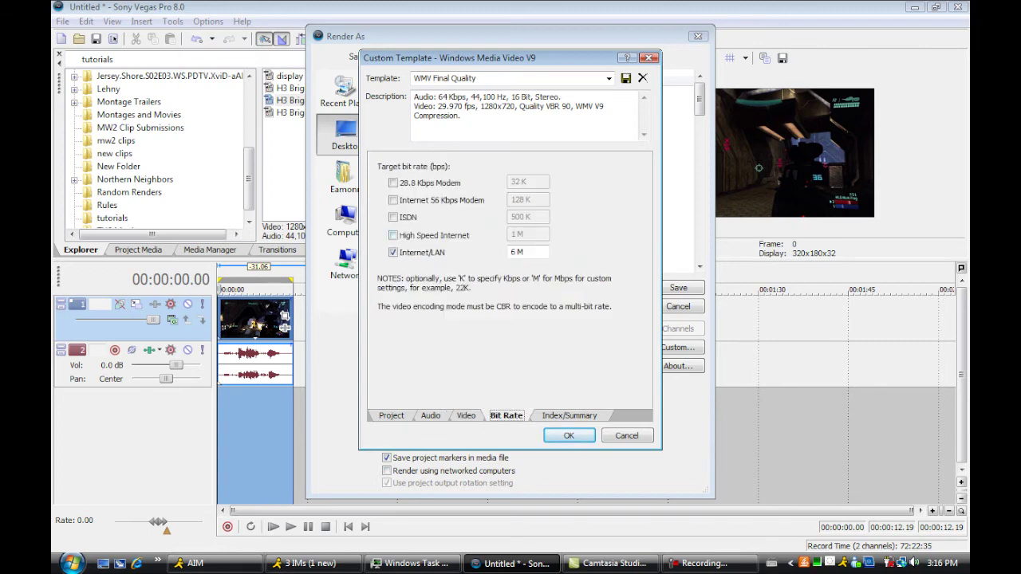
{"action": "key", "text": "Tab"}
{"action": "key", "text": "Tab"}
{"action": "key", "text": "Tab"}
{"action": "key", "text": "space"}
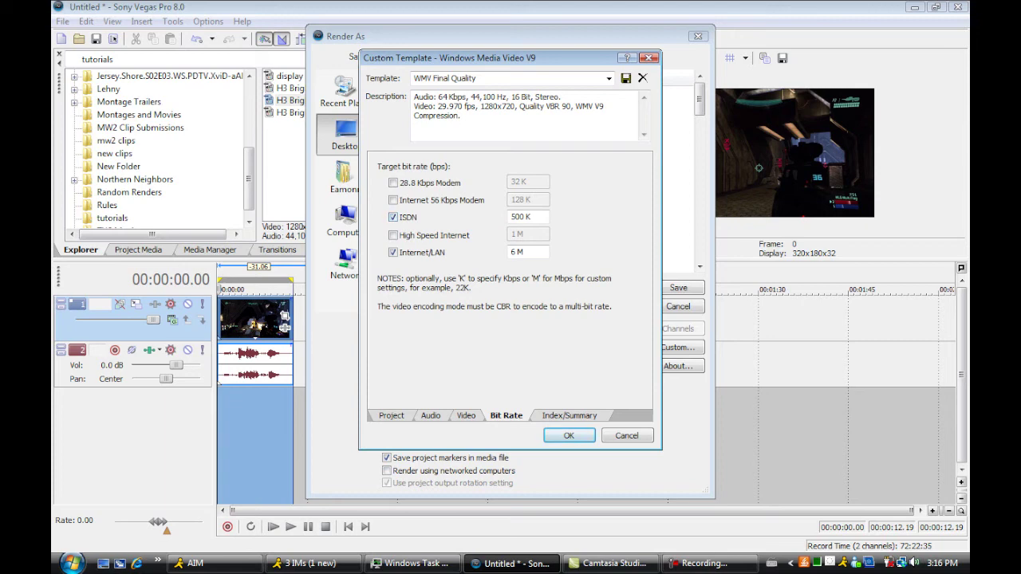
{"action": "key", "text": "space"}
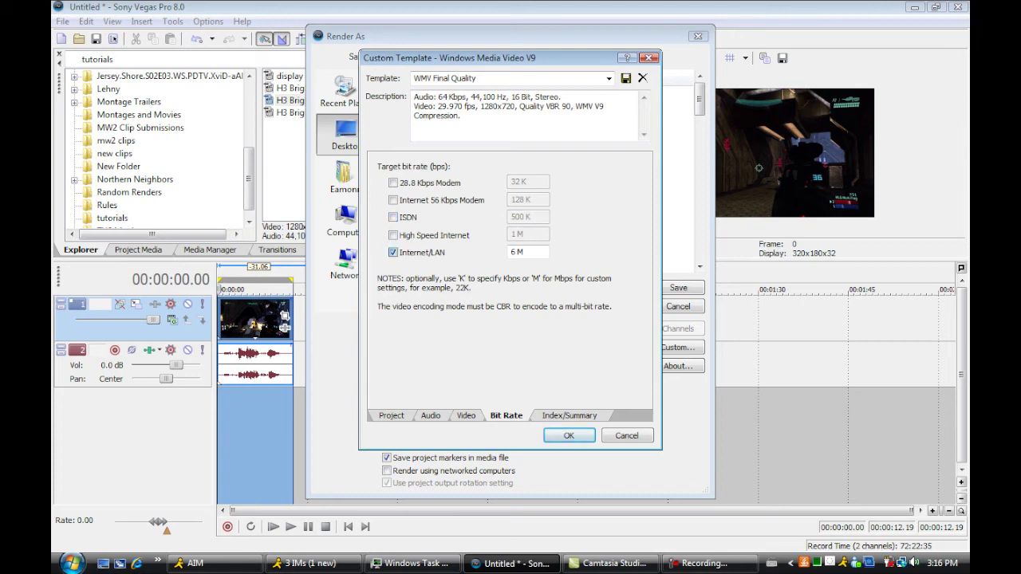
{"action": "key", "text": "Tab"}
{"action": "key", "text": "Return"}
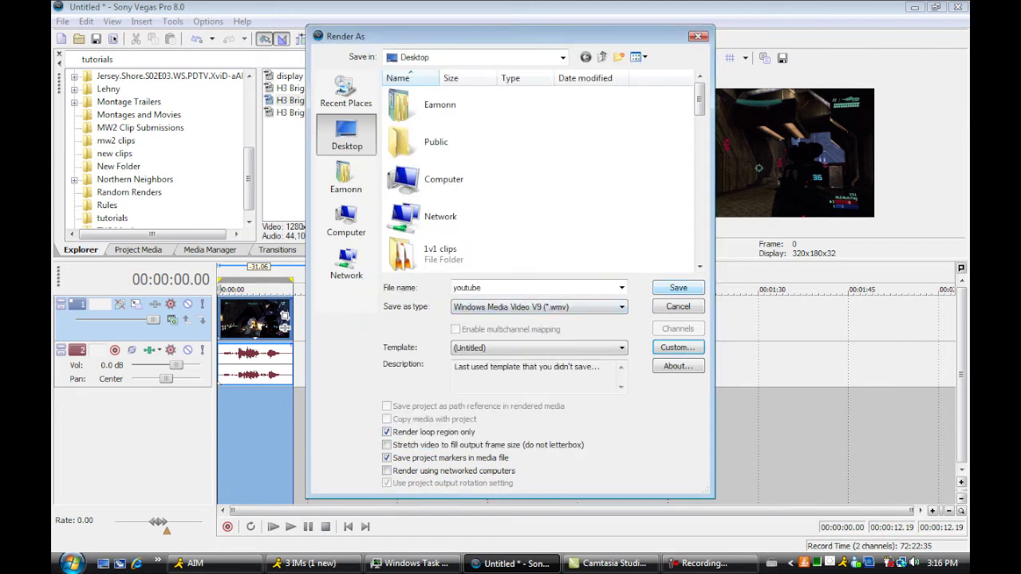
Close the Render As dialog and move the playhead to about 00:00:08 in the Halo 3 clip
{"action": "left_click", "coordinate": [678, 306]}
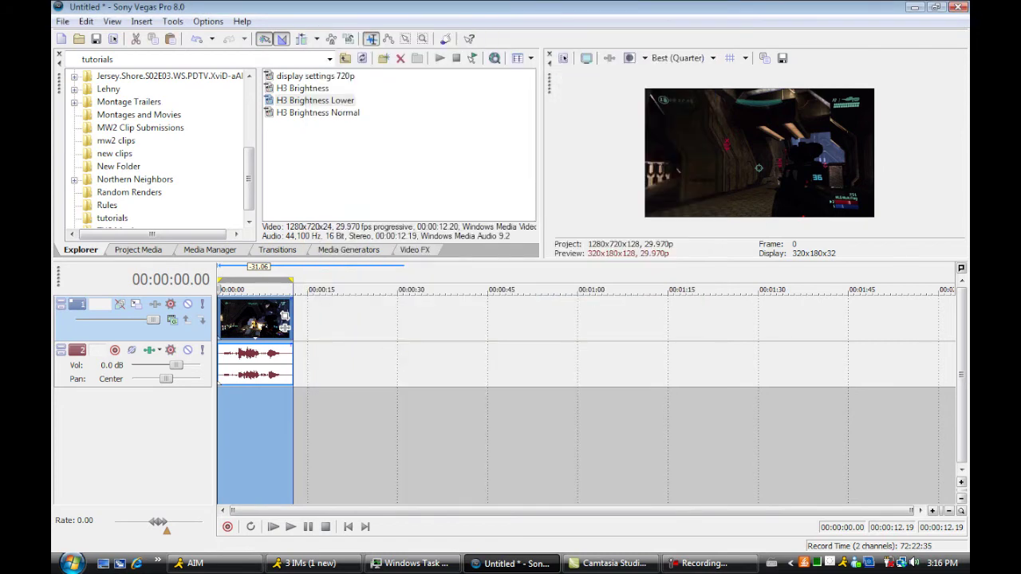
{"action": "left_click", "coordinate": [271, 430]}
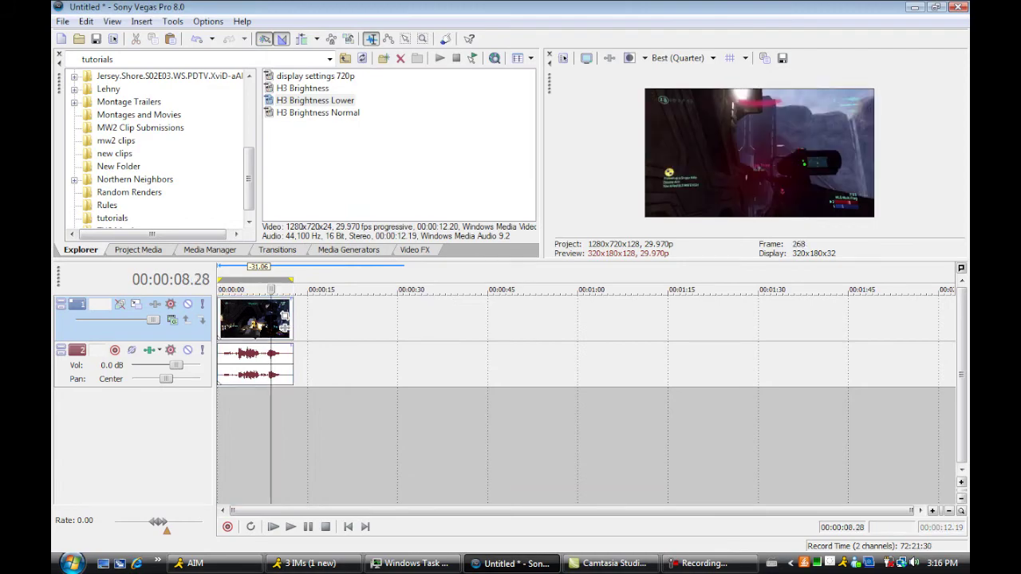